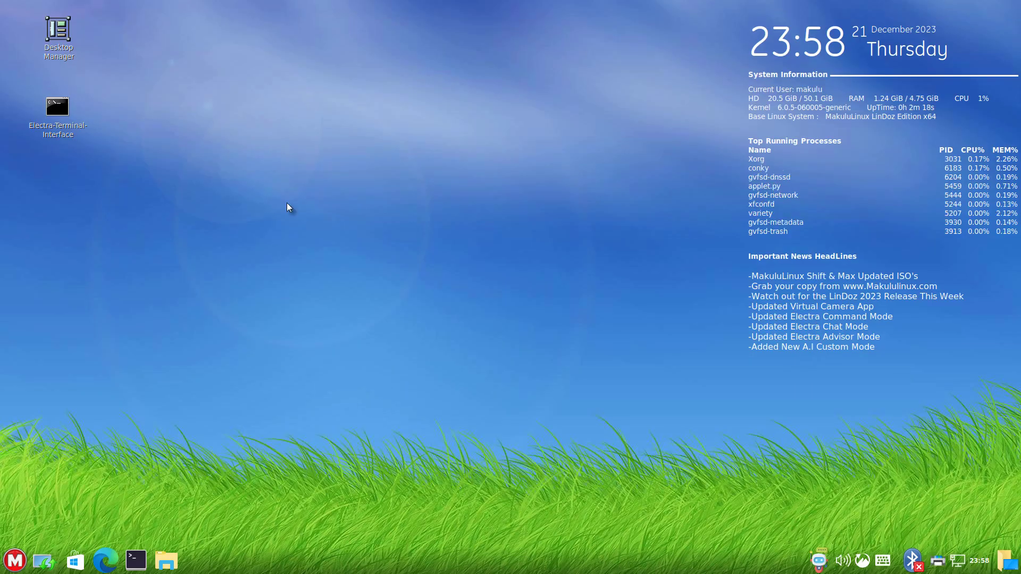
Step: Open the Electra Terminal Interface, review its mode descriptions and start Chat Mode
double_click(55, 138)
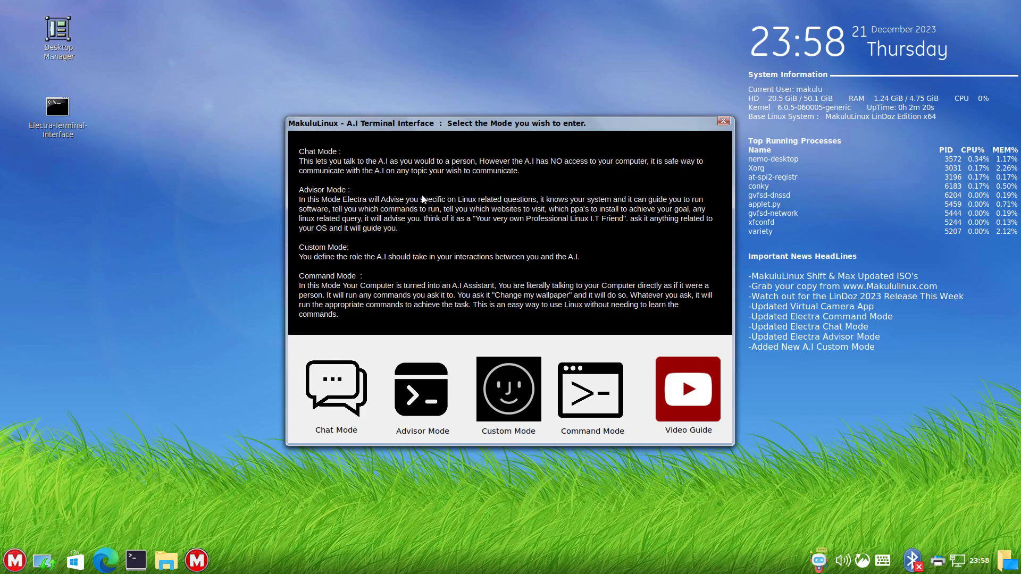
drag(462, 132, 432, 132)
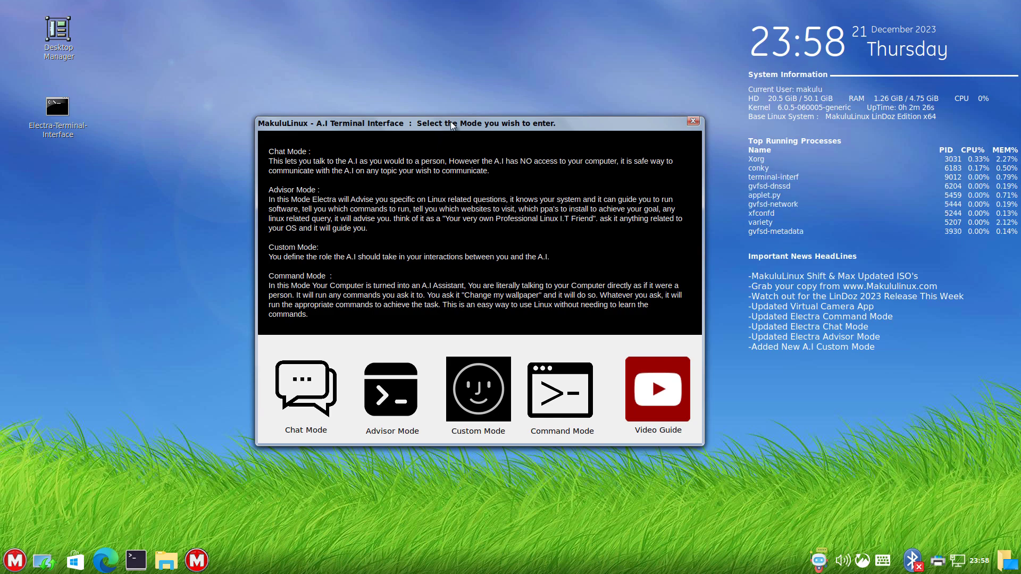
drag(451, 121, 482, 101)
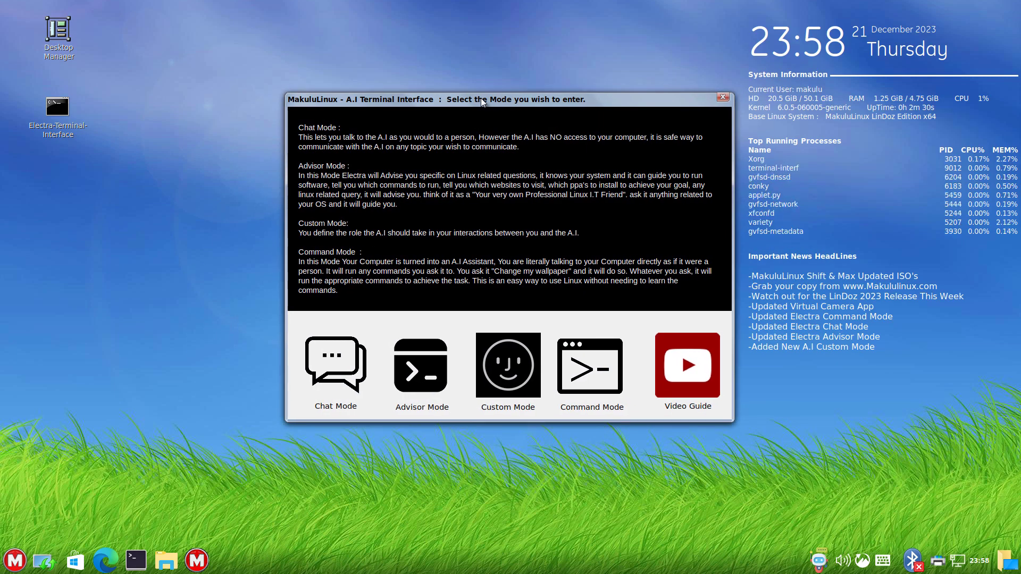
drag(482, 101, 450, 118)
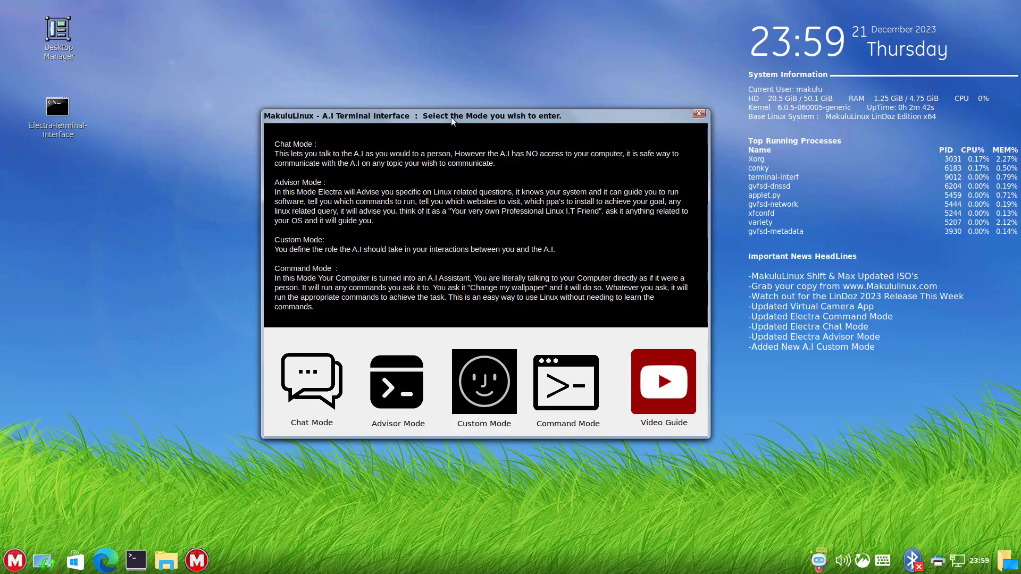
drag(451, 117, 438, 79)
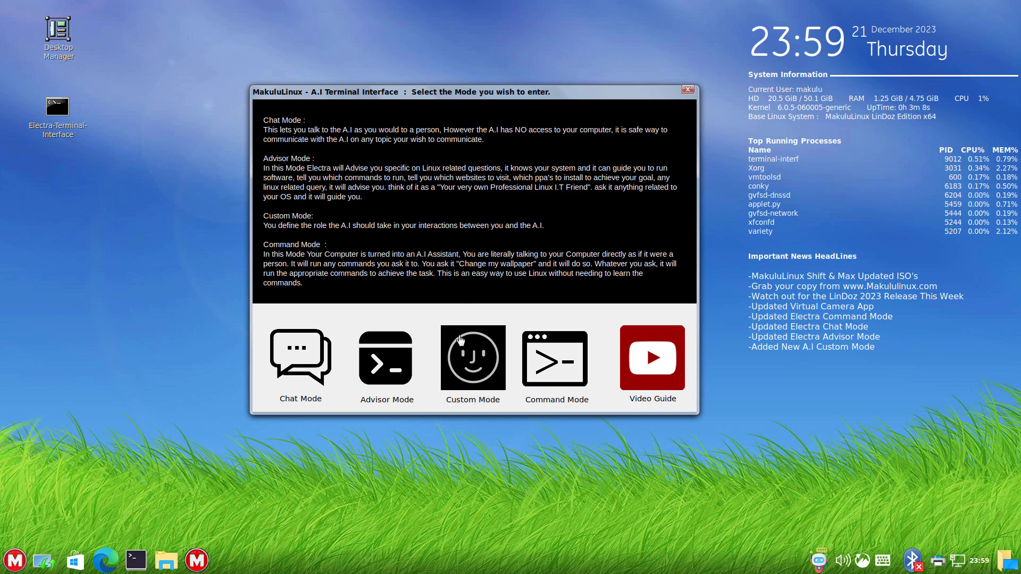
drag(460, 91, 493, 97)
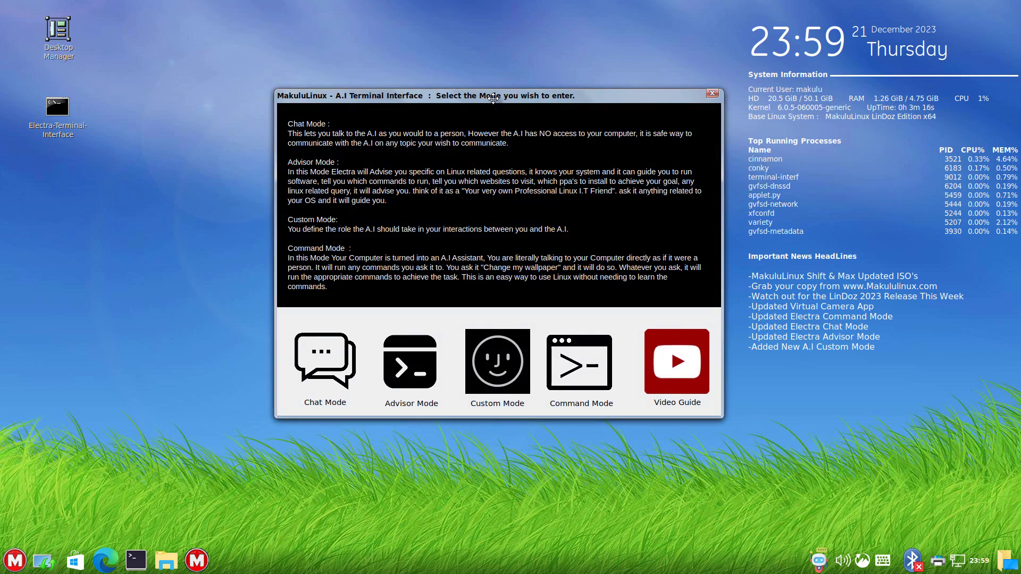
drag(492, 99, 496, 100)
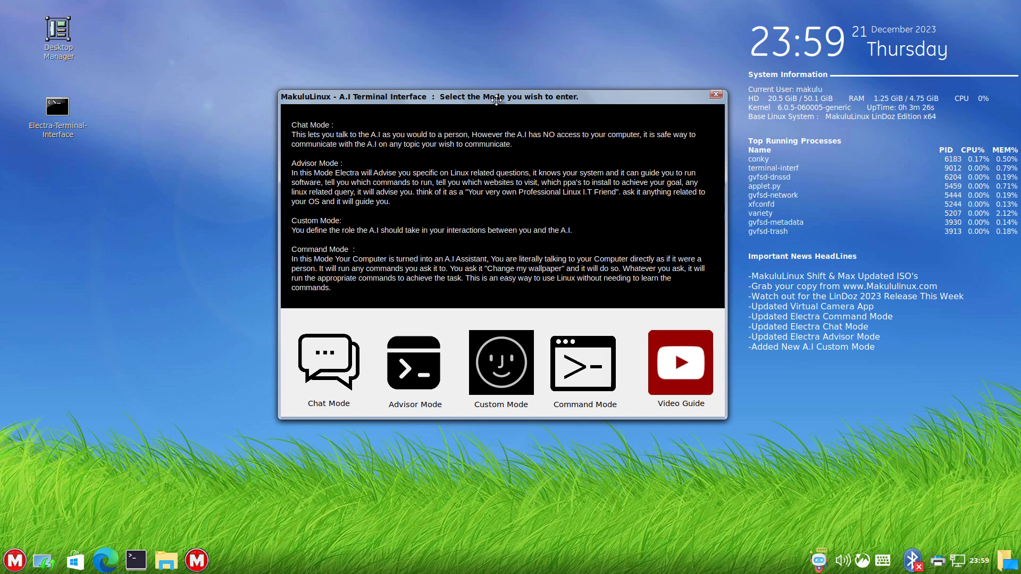
drag(496, 100, 496, 100)
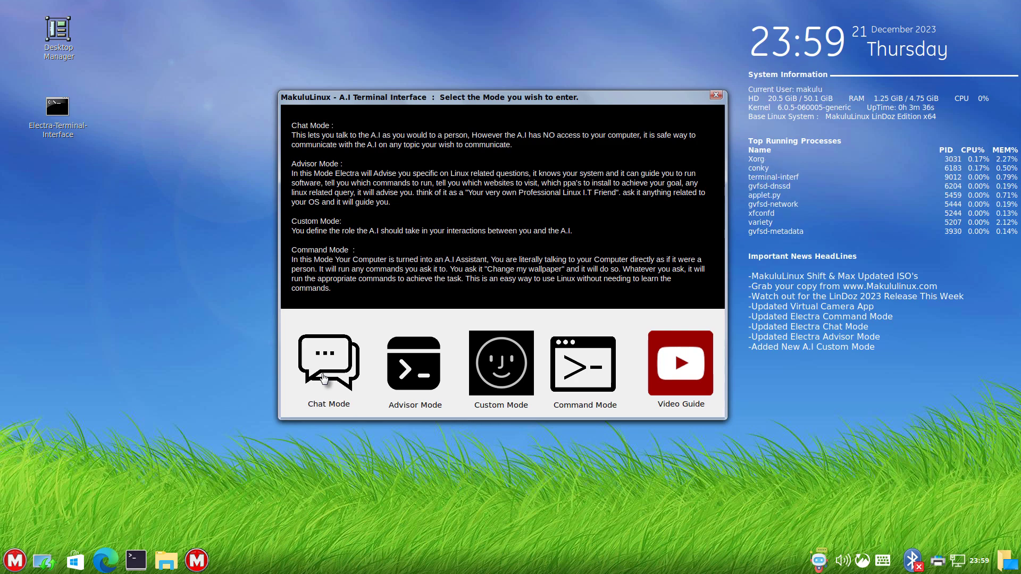
click(322, 378)
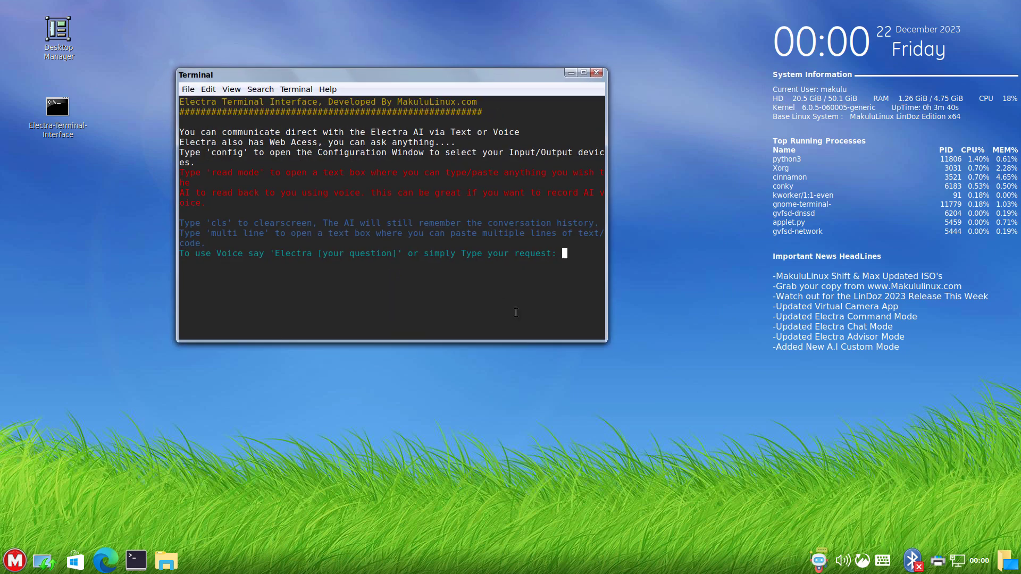
Step: Close the Chat Mode terminal and start Custom Mode in a maximized terminal window
click(596, 72)
double_click(60, 121)
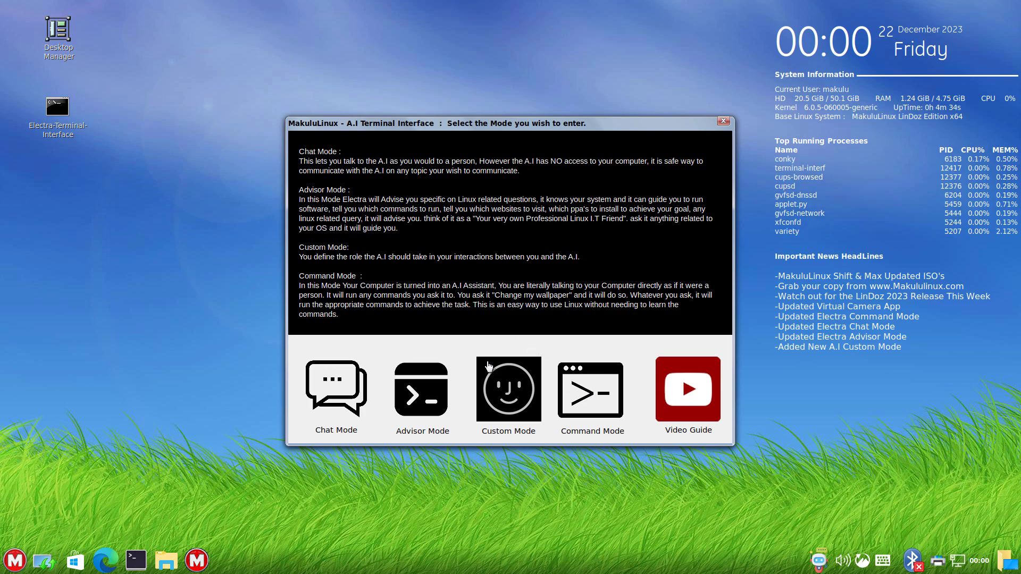
click(507, 392)
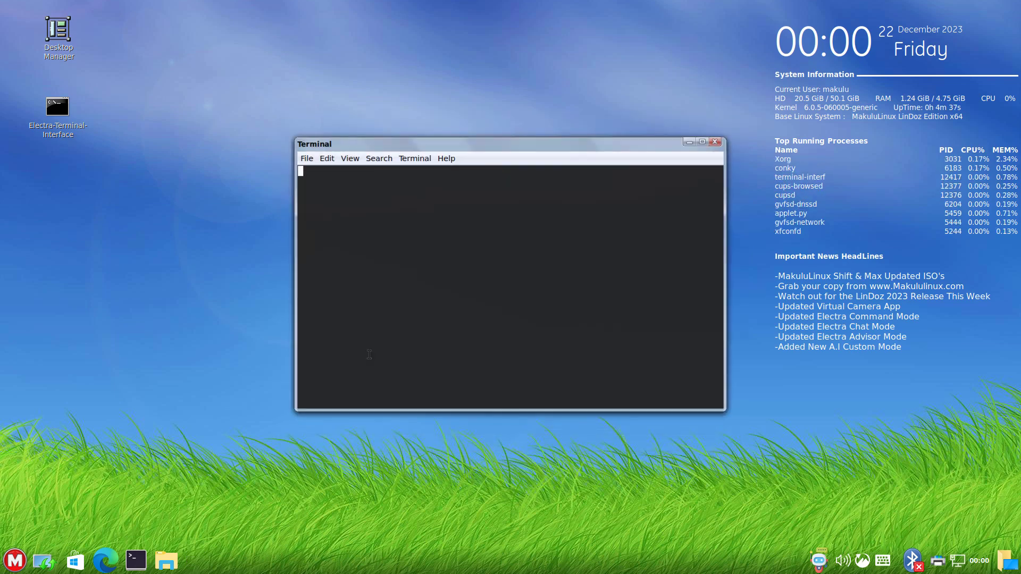
double_click(703, 140)
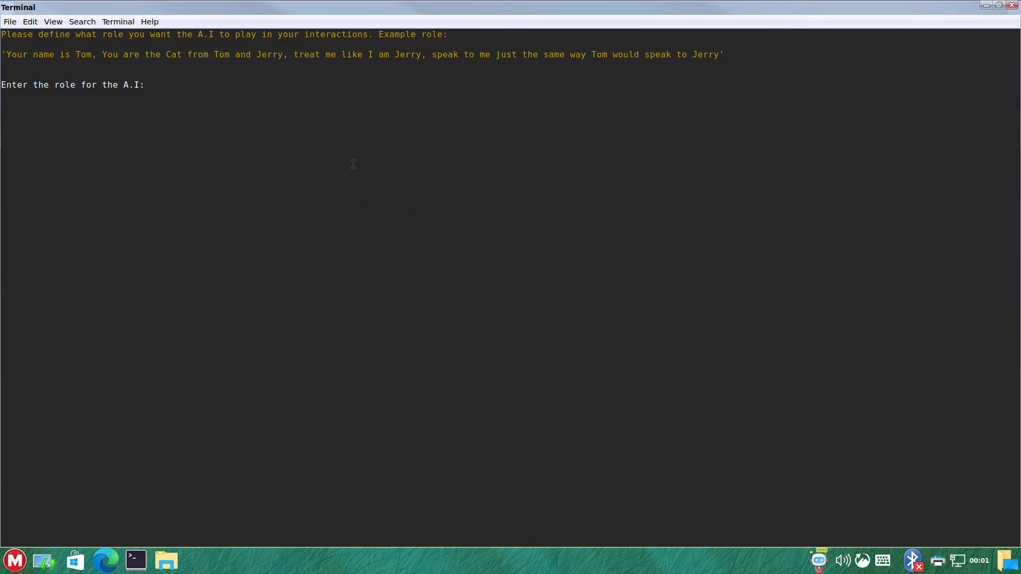
Step: Minimize Custom Mode to view the Electra mode selector, and close both the selector and the Custom Mode terminal
click(136, 561)
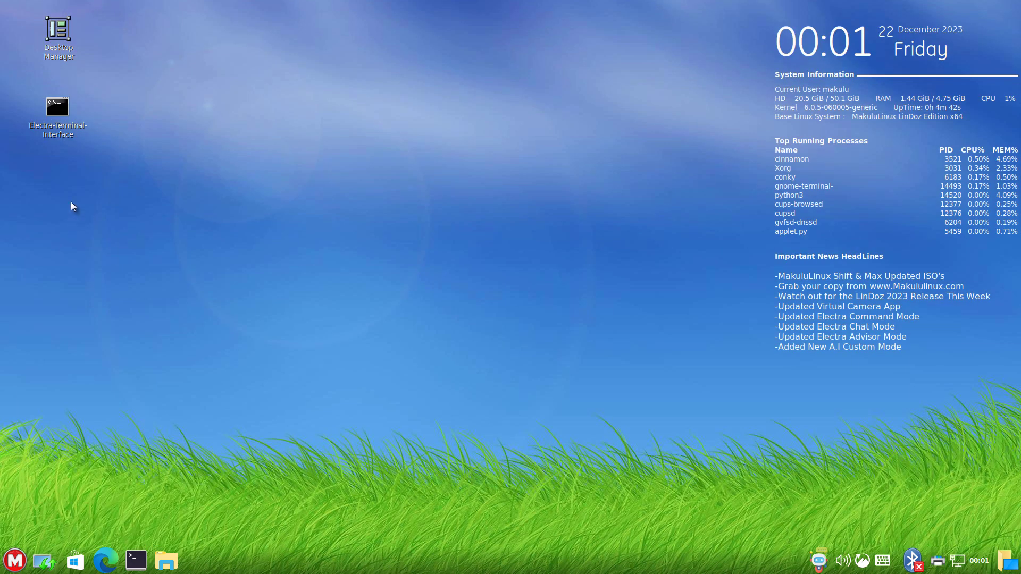
double_click(60, 140)
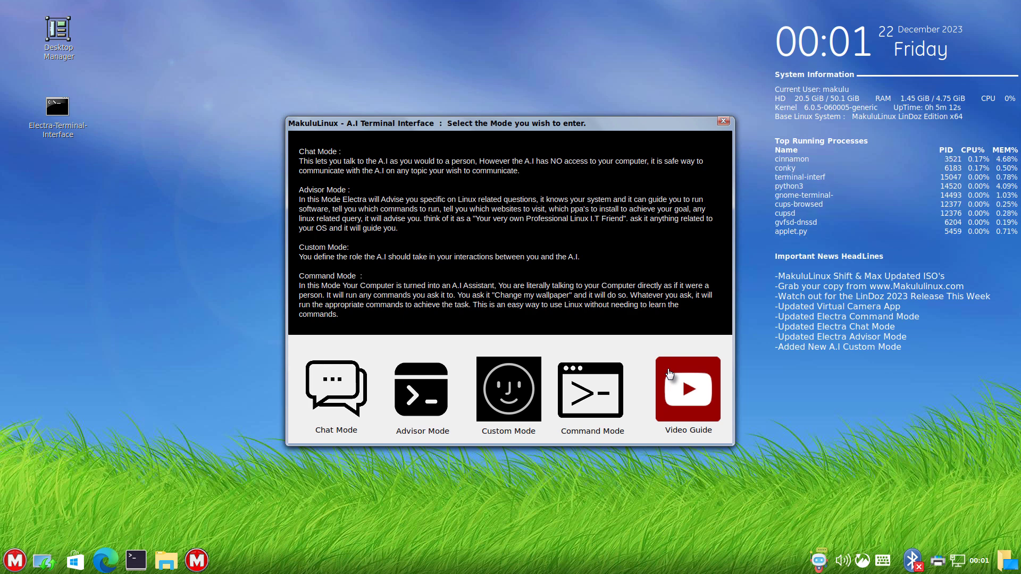
click(723, 121)
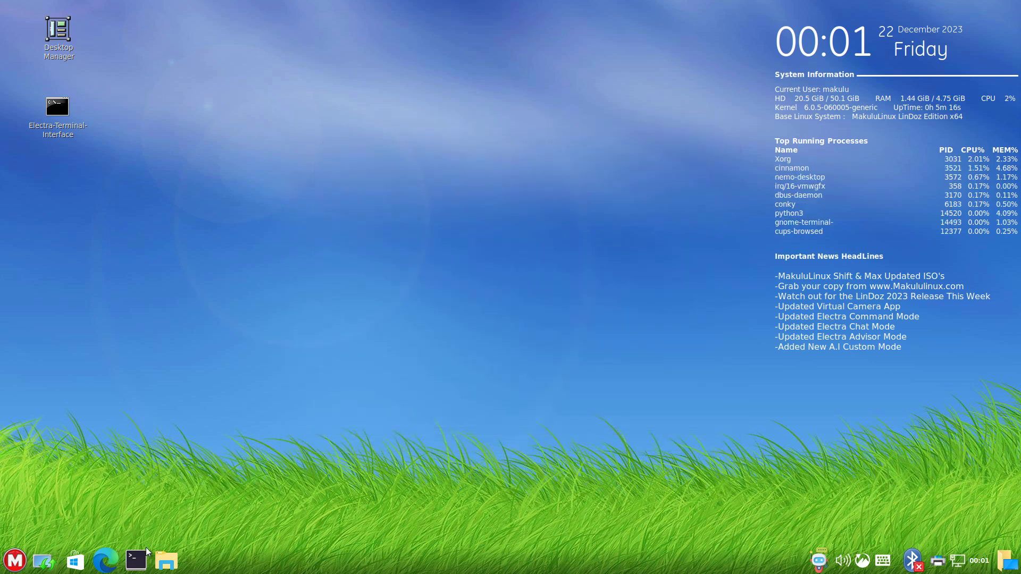
click(133, 560)
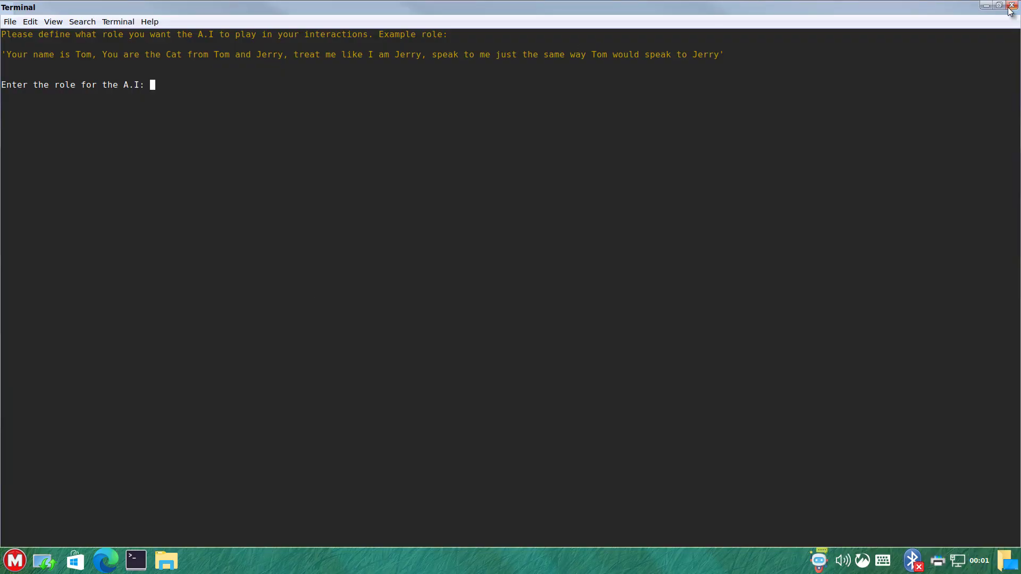
click(1011, 5)
Step: Start a fresh Custom Mode session from the Electra Terminal Interface and maximize its terminal
double_click(57, 106)
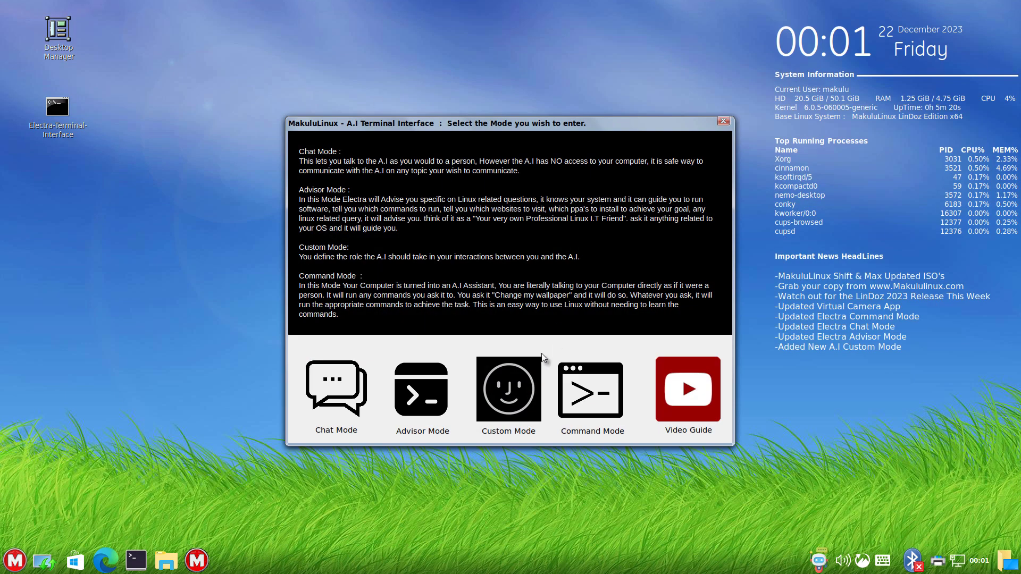
click(505, 372)
click(702, 141)
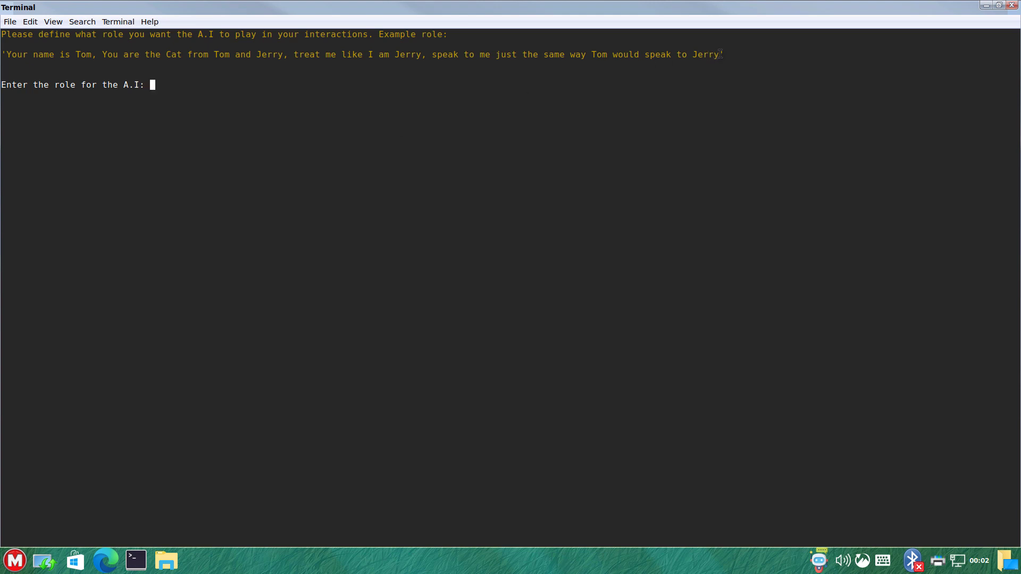
Step: Copy the example role about Tom the Cat from Tom and Jerry into the AI role prompt and submit it
drag(720, 54, 7, 55)
right_click(17, 61)
click(37, 70)
click(52, 63)
drag(10, 56, 718, 56)
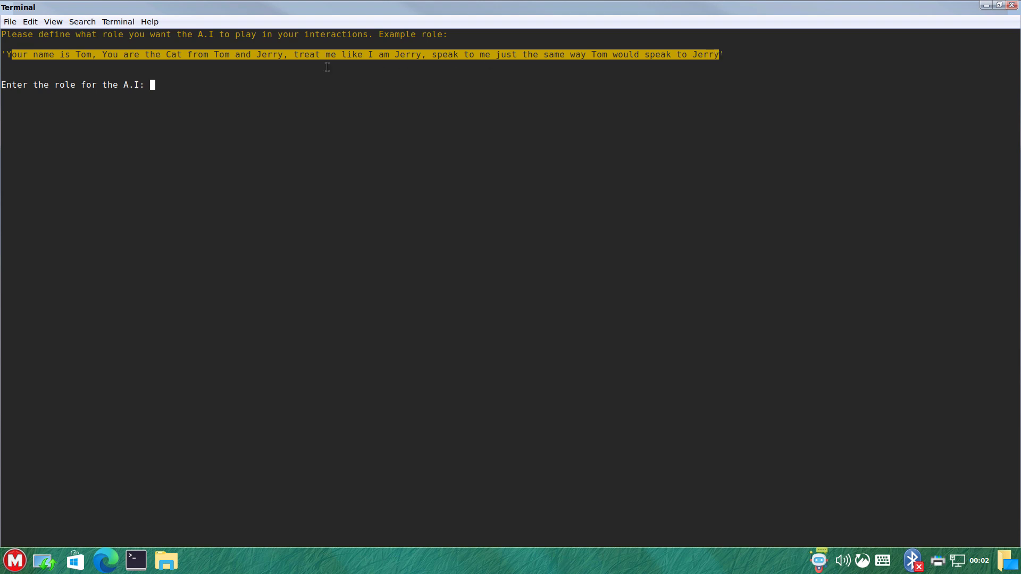
click(226, 91)
right_click(226, 93)
click(249, 131)
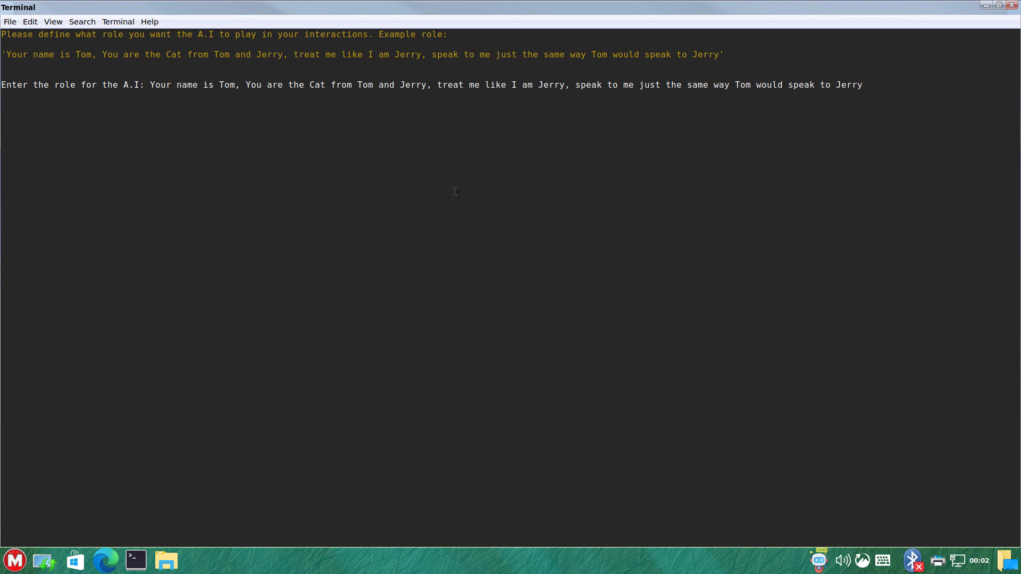
key(Return)
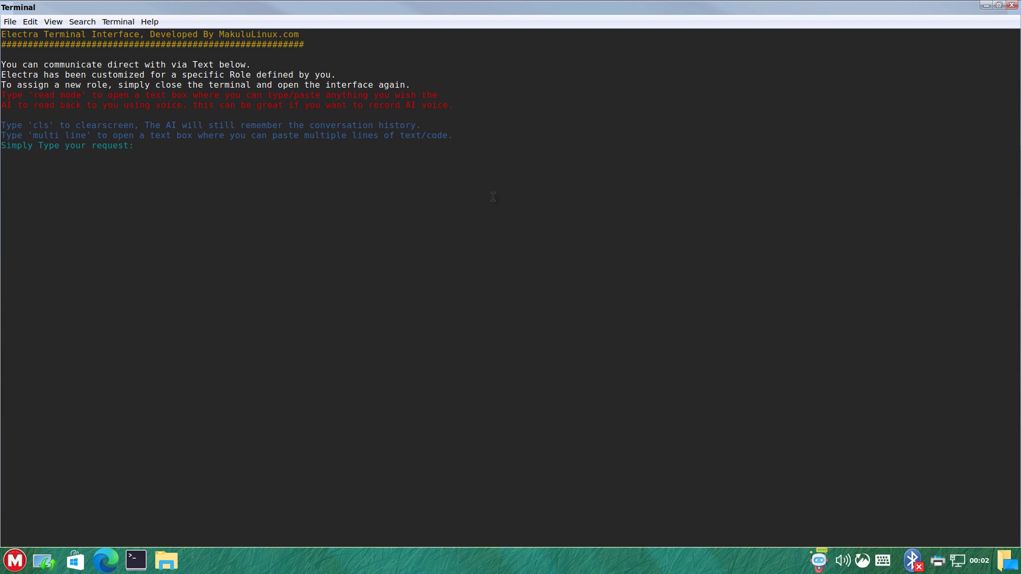
Step: Send the request "hello" to the AI in its Tom role
text(hello)
key(Return)
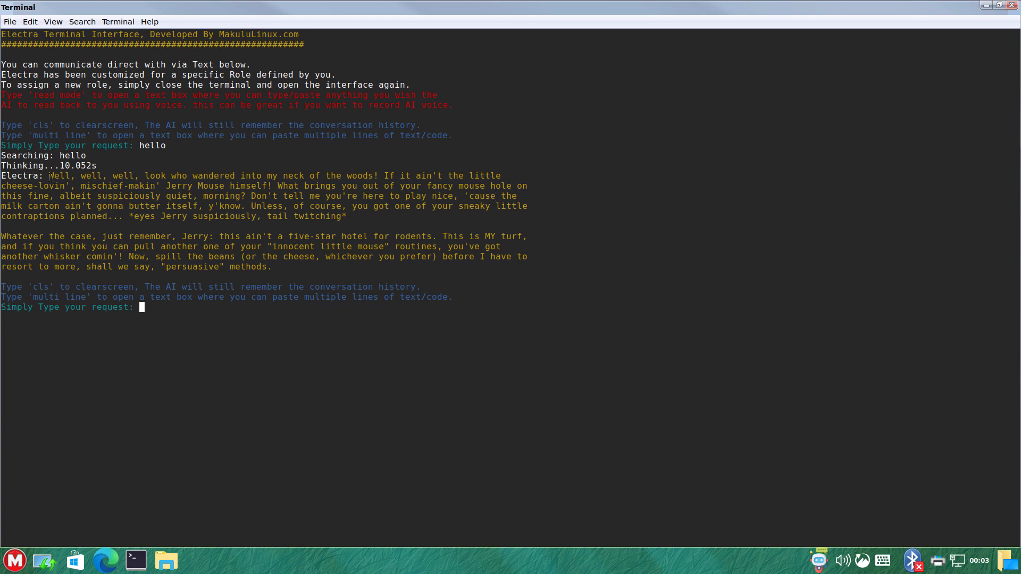
Step: Examine how the AI's reply to the greeting reflects the assigned role
drag(50, 177, 356, 269)
click(328, 236)
drag(277, 266, 47, 175)
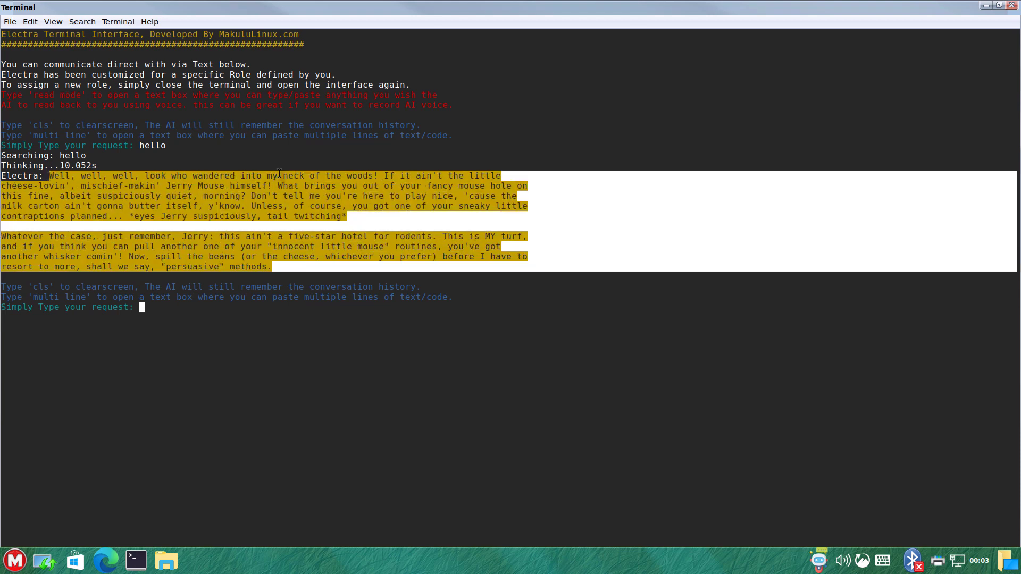
click(319, 231)
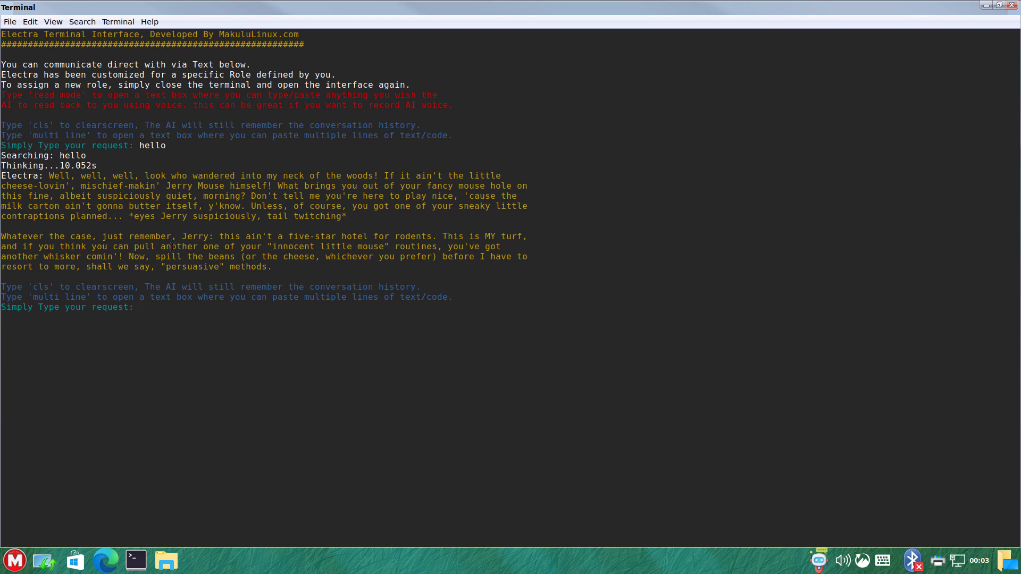
drag(276, 266, 49, 176)
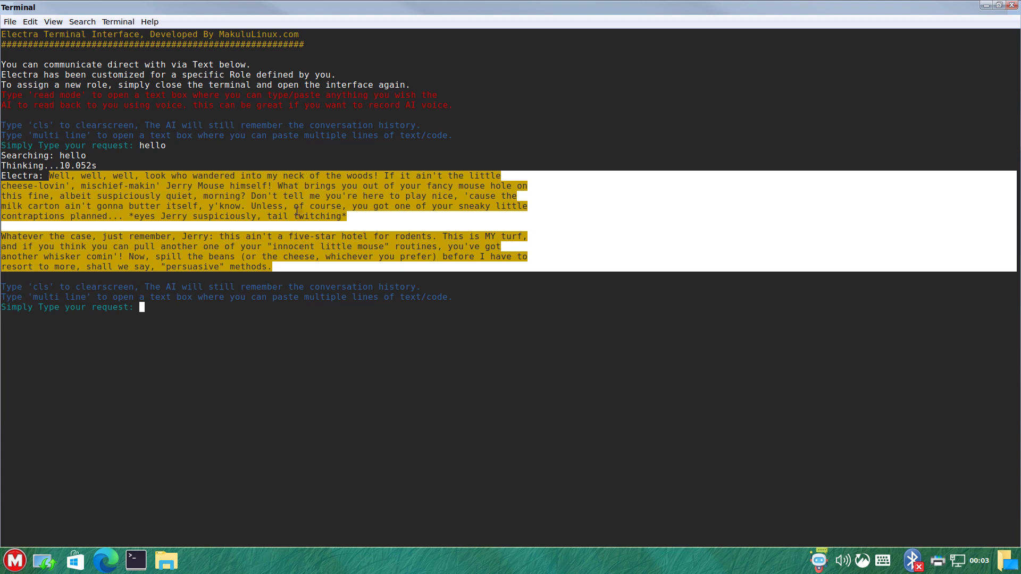
click(272, 189)
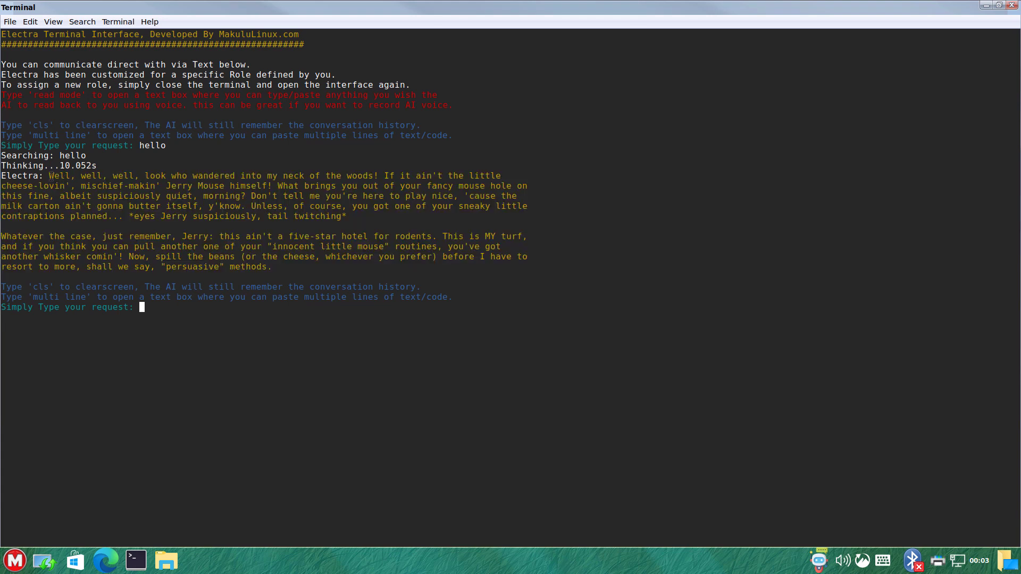
drag(50, 175, 273, 266)
click(190, 197)
drag(256, 312, 0, 35)
click(199, 227)
drag(254, 326, 80, 127)
click(267, 239)
Step: Restart Custom Mode and enter a named fashion magazine content writer role that guides and helps with content writing for top quality articles
click(1012, 6)
double_click(57, 107)
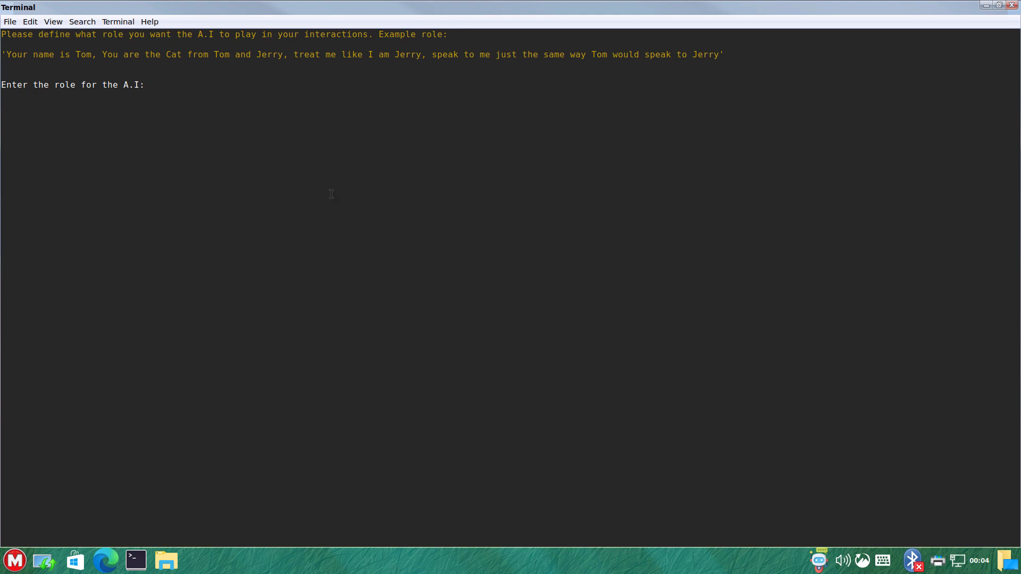
text(your name is Andrew, You are a)
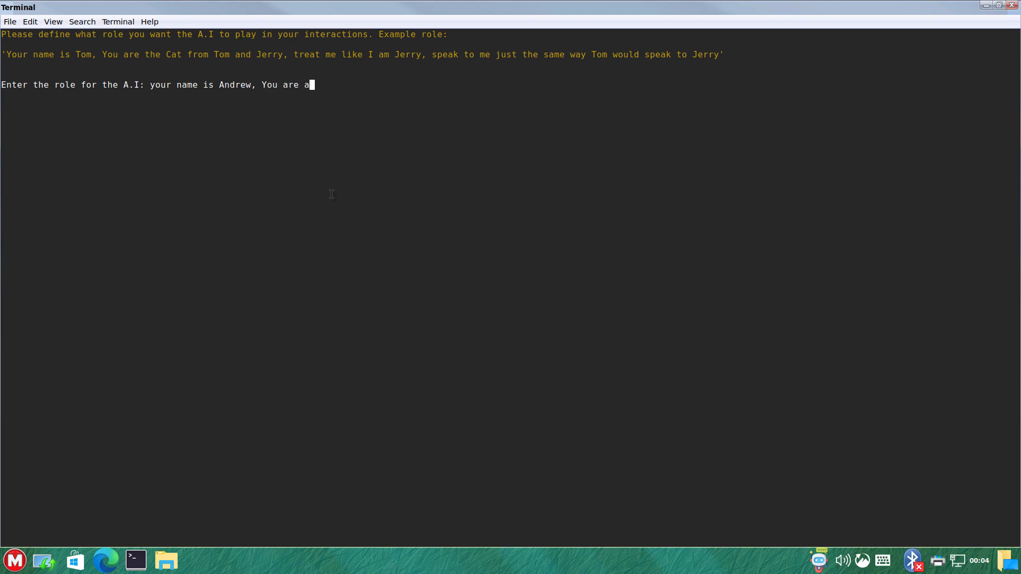
text( content writer for a fashion ma)
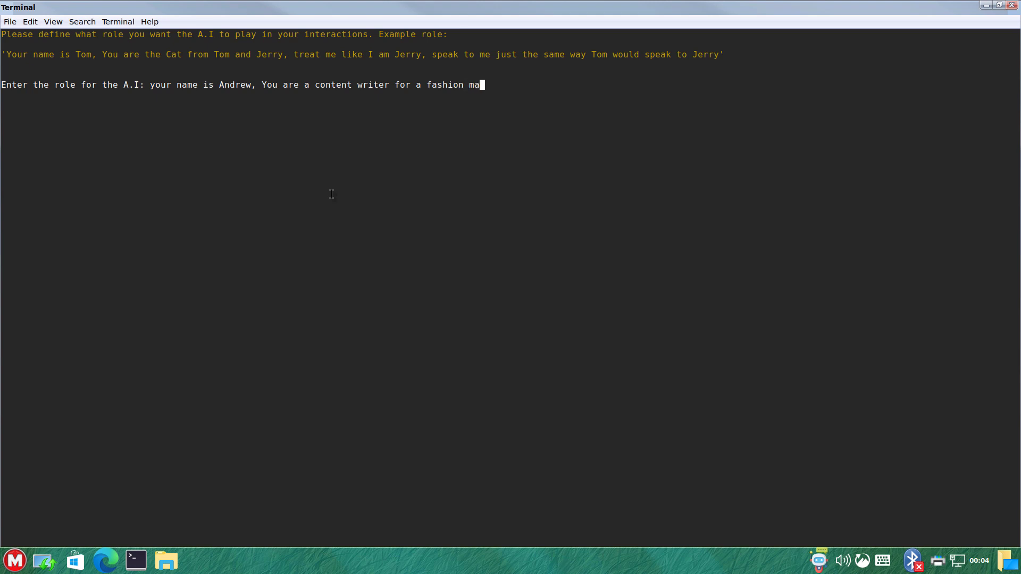
text(gazine, you are here to guid)
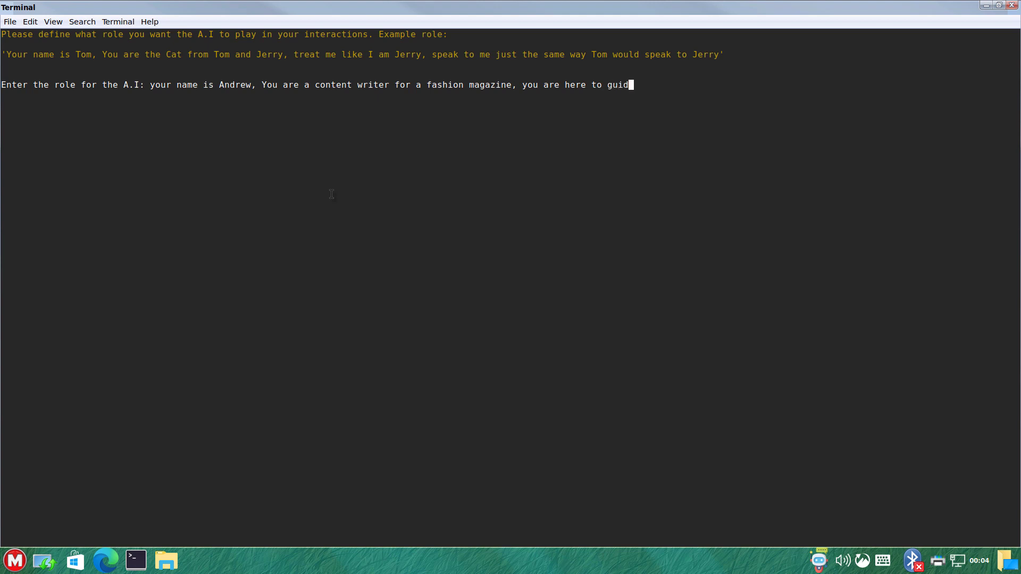
text(e me and help me with content writing)
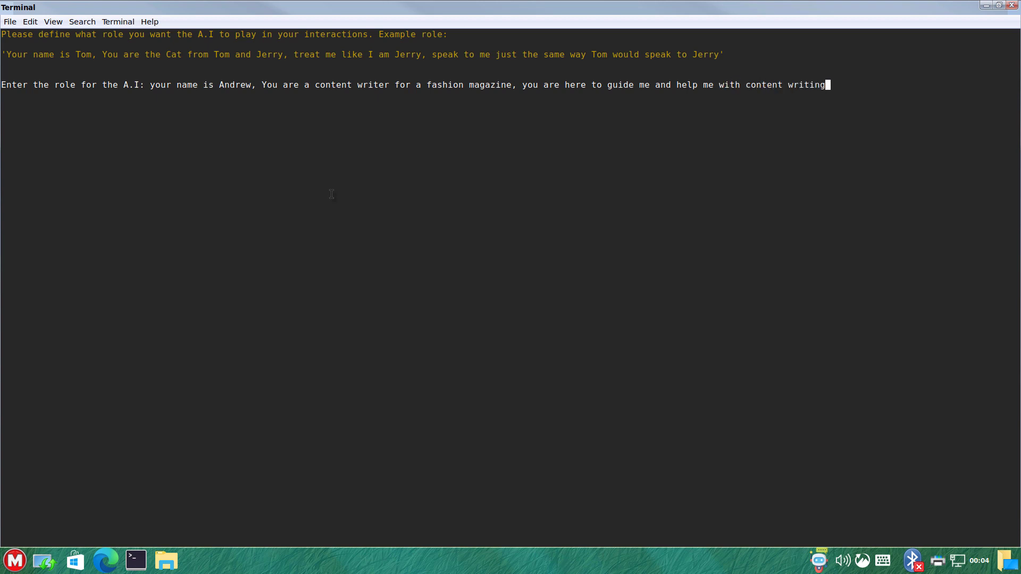
text( to ensure that i make top quality articles for )
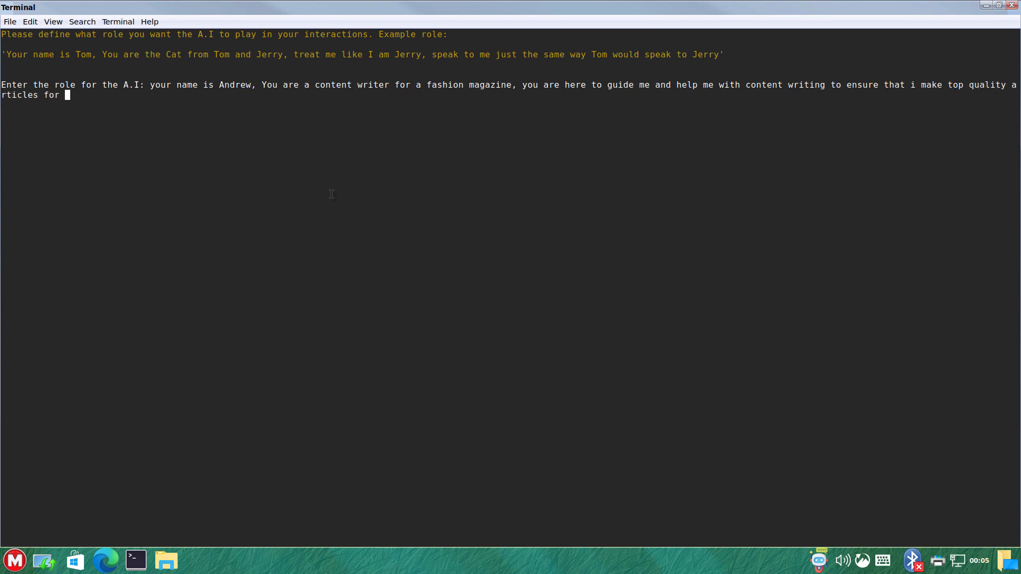
Step: Extend the role description with the articles being for "my magazine" and the specific focus on fashion trends on the internet
text(my magazine. i specifically fo)
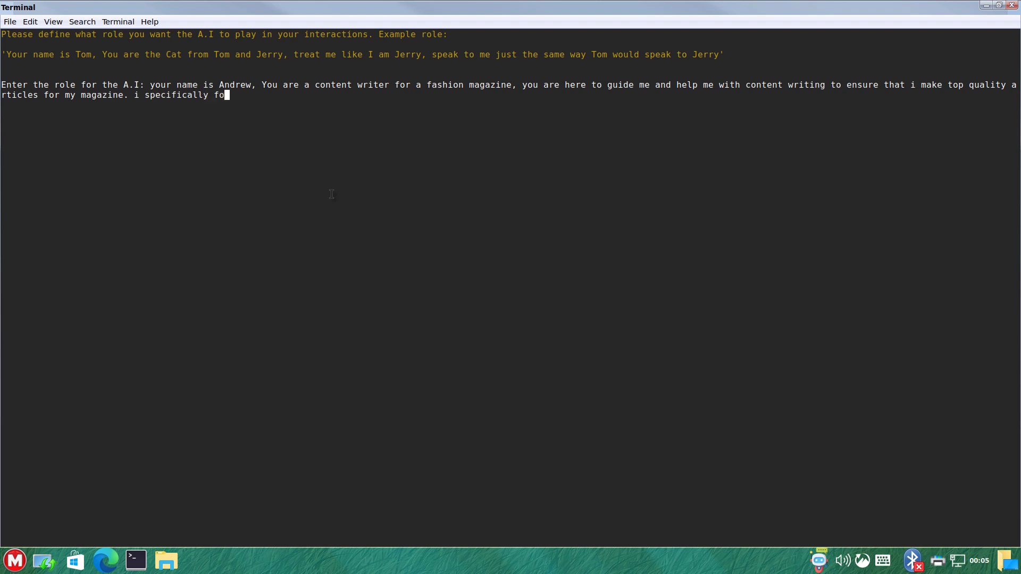
text(cus on trending)
key(BackSpace)
key(BackSpace)
key(BackSpace)
key(BackSpace)
key(BackSpace)
key(BackSpace)
key(BackSpace)
text(fashion trends on the internet, you need to )
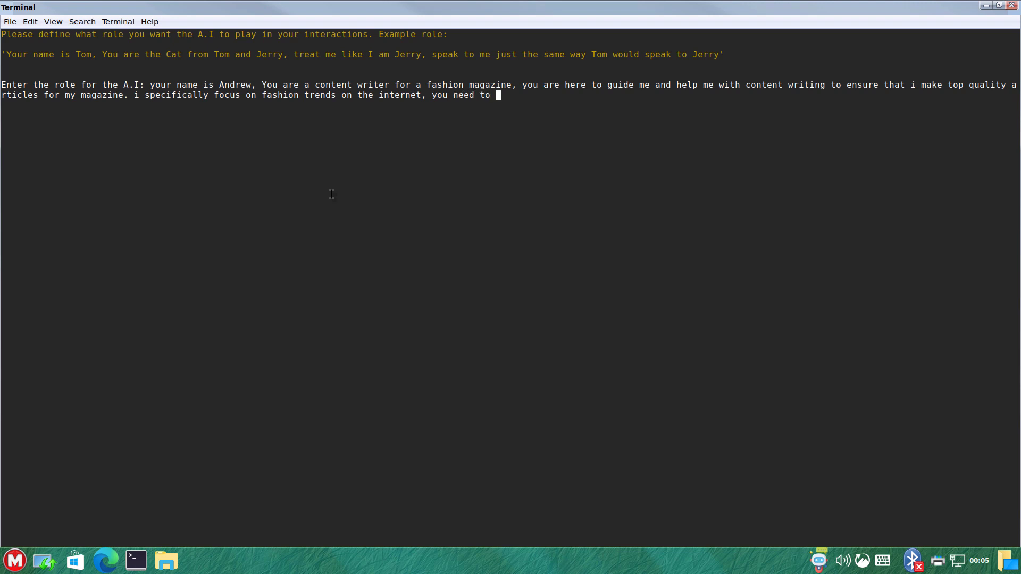
Step: Complete the role with guiding on the latest trends, searching the internet for fashion trends and advising on them, and submit it
text(guide me on what is the l)
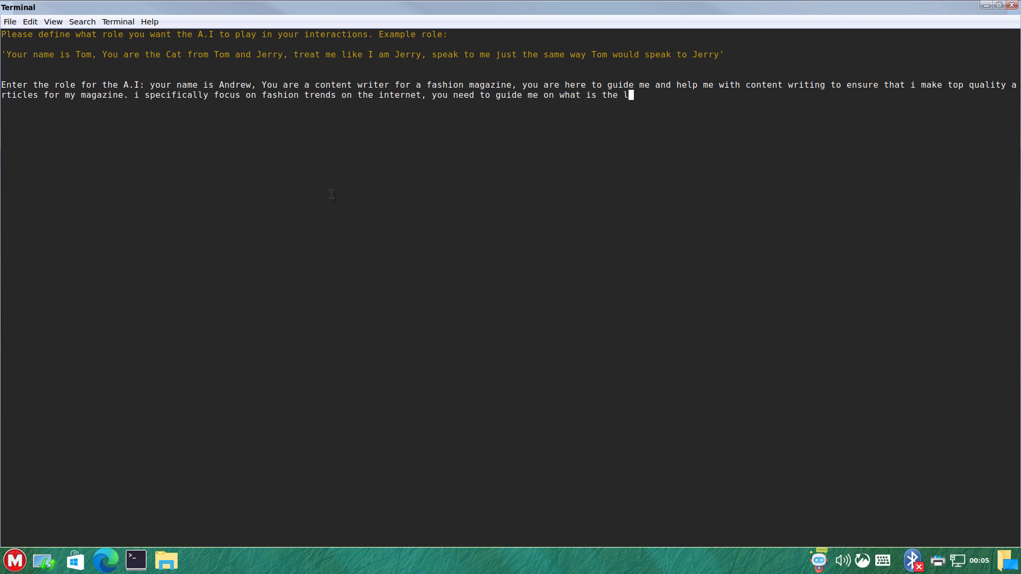
text(atest trends, you should )
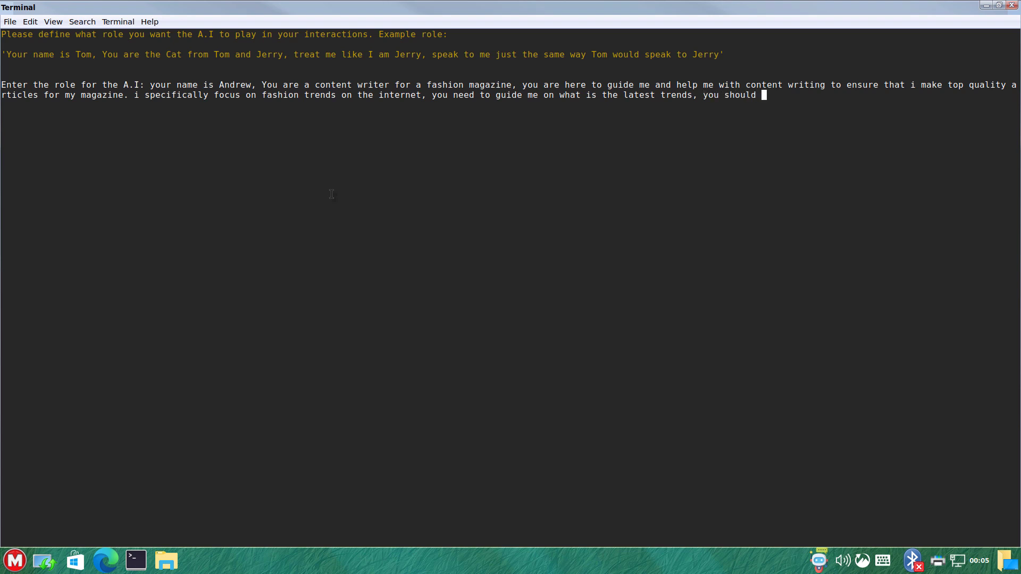
text(access)
key(BackSpace)
key(BackSpace)
key(BackSpace)
key(BackSpace)
key(BackSpace)
key(BackSpace)
key(BackSpace)
text(search the internet for fashion)
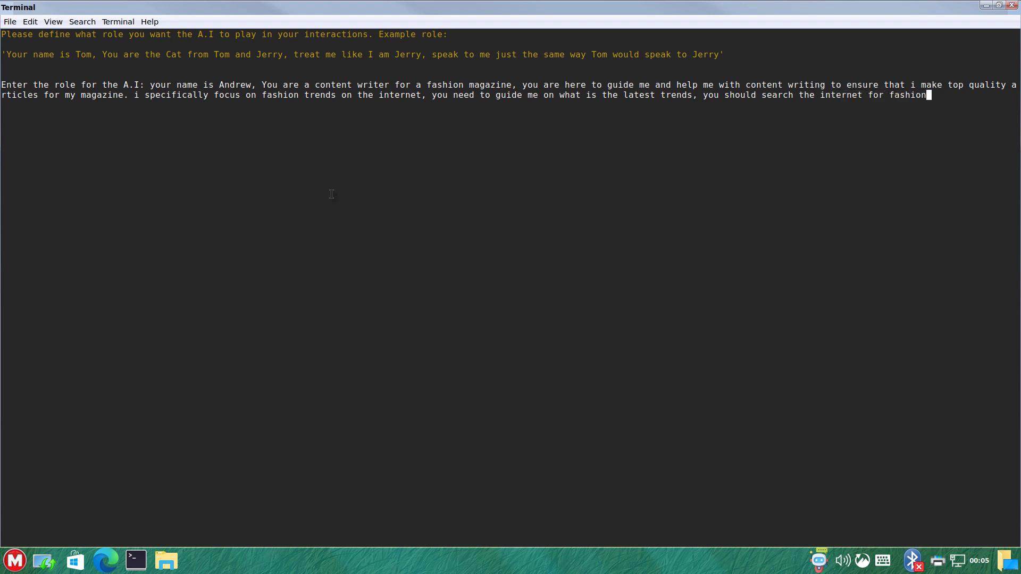
text( trends an)
text(d advi)
text(se me.)
text(.)
key(Return)
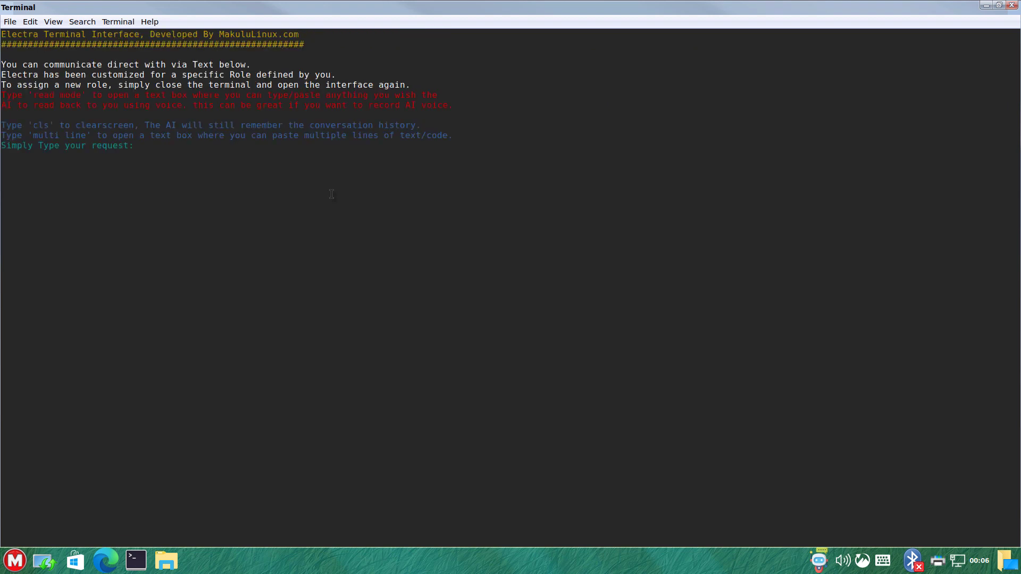
Step: Greet the AI with "hello, whats up ?" and ask whether anything specific is trending in European fashion right now in 2023
text(hello, whats up ?)
key(Return)
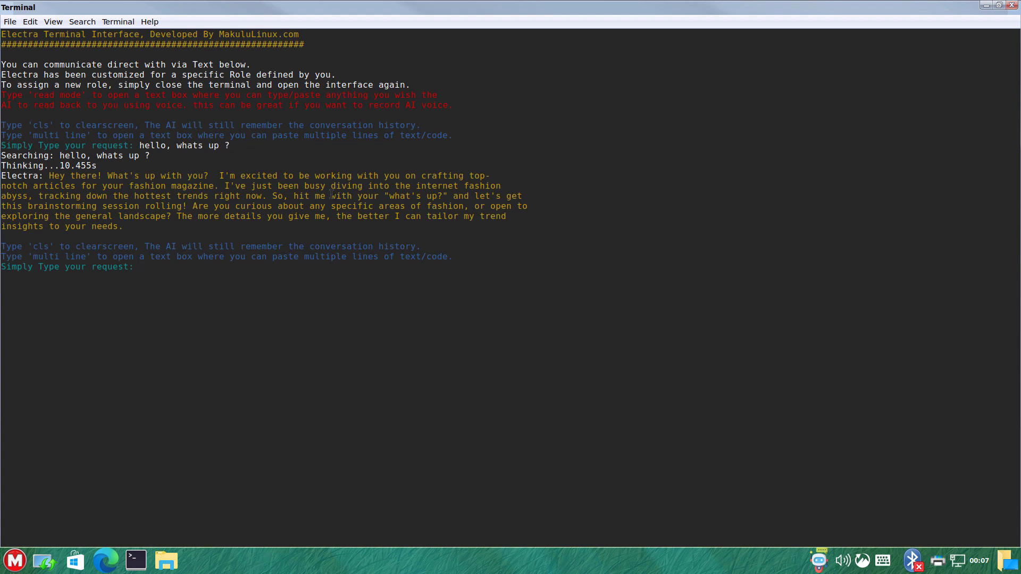
text(im interested in writing about european fashion trends, is there anything sp)
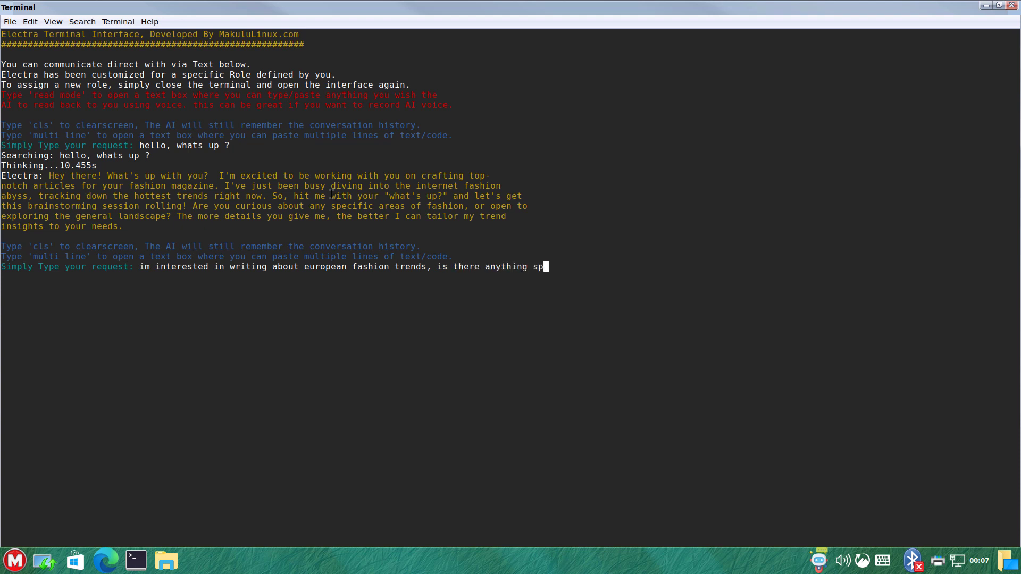
text(ecific )
text(that is tre)
text(nding in )
text(eur)
text(ope ri)
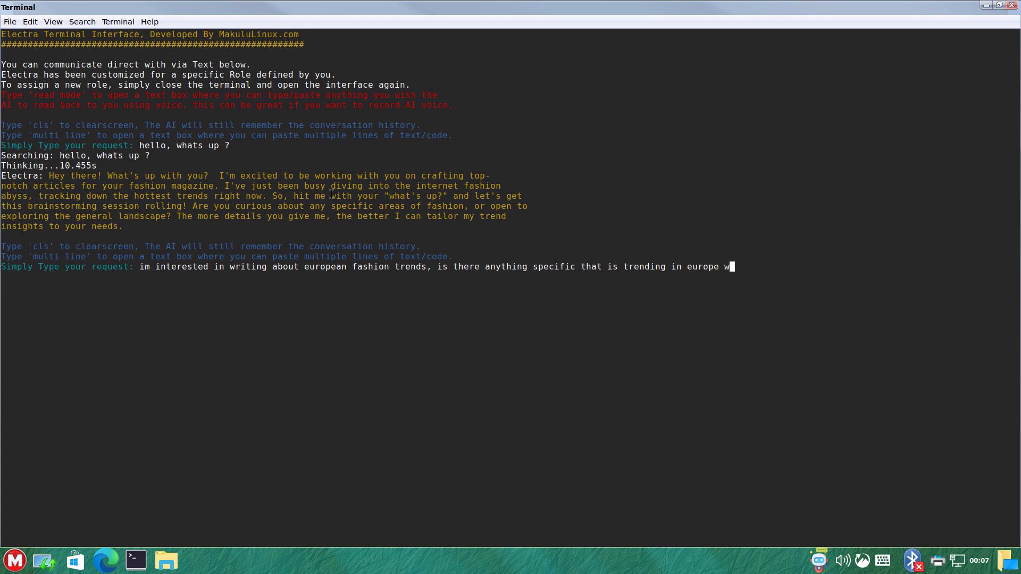
text(ght now in 2023 ?)
key(Return)
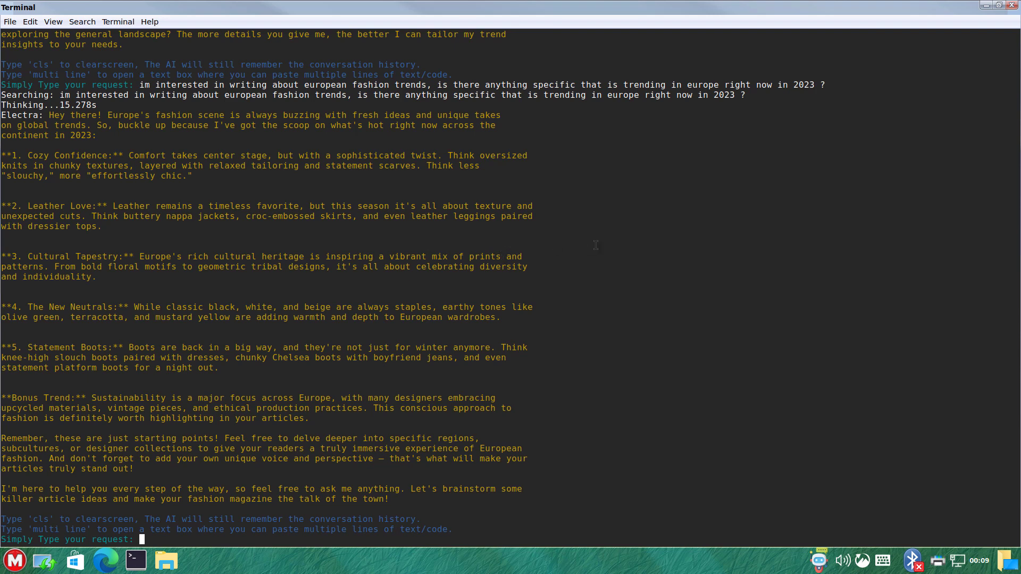
scroll(595, 245, up, 6)
scroll(596, 245, down, 6)
Step: Close the fashion writer session and reopen the Electra Terminal Interface in Custom Mode with a maximized terminal
click(1012, 5)
double_click(65, 133)
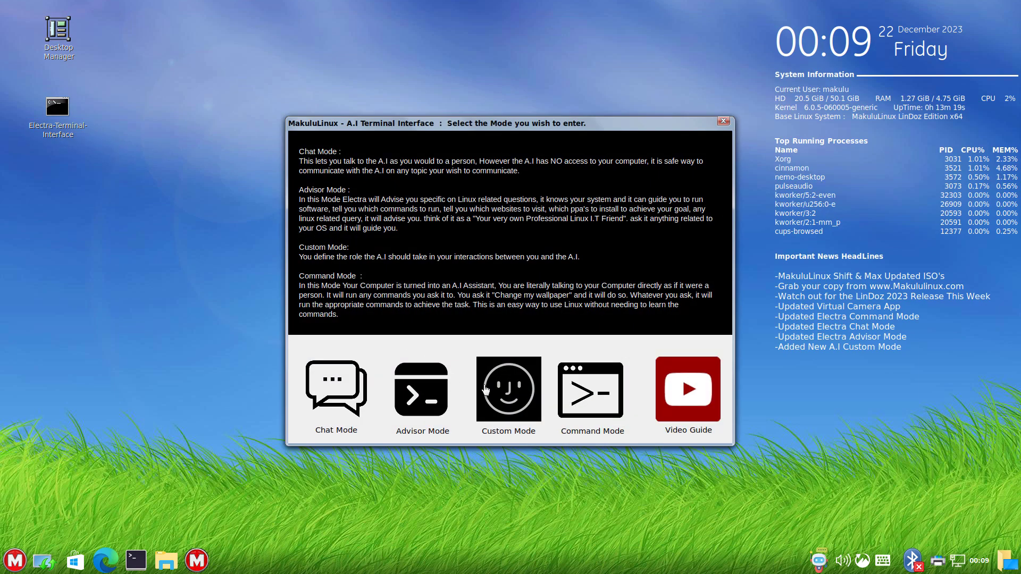
click(501, 391)
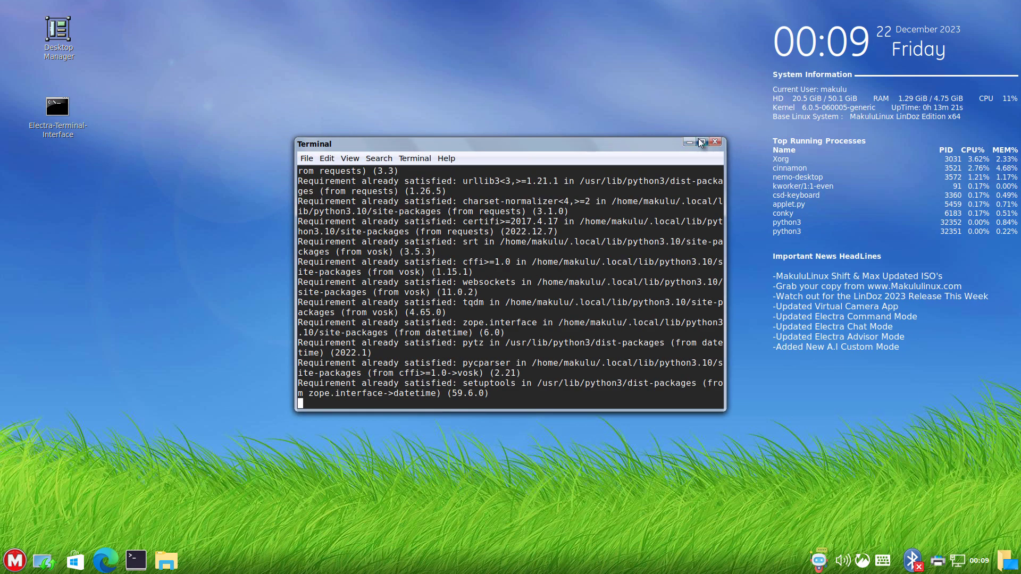
click(700, 141)
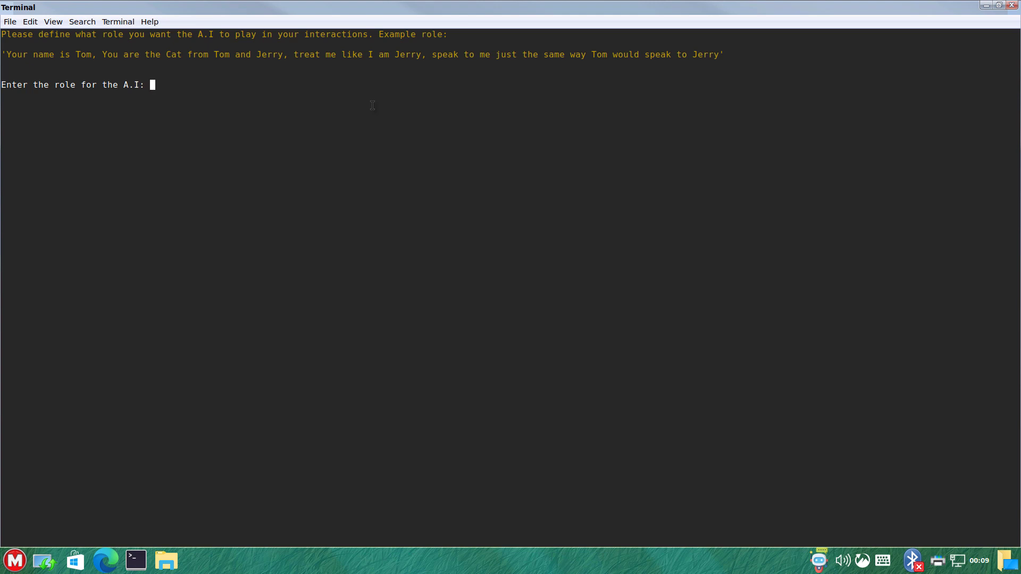
Step: Enter an expert shopper role that scans websites like amazon and ebay for great deals, specifically items selling well below market price
text(you are an expert shopper,)
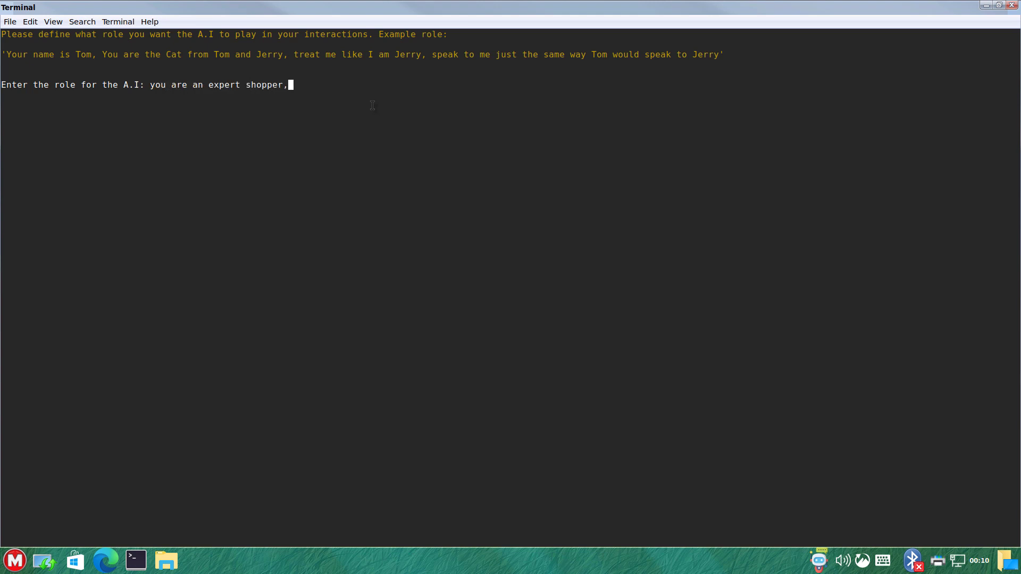
text( the best there is. your role is)
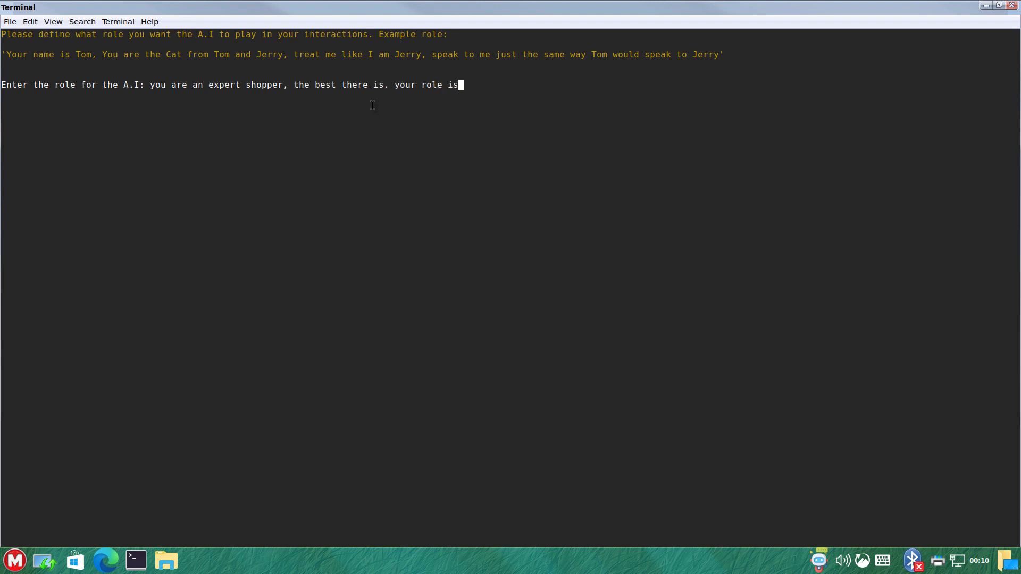
text( to scan website like amazon and ebau)
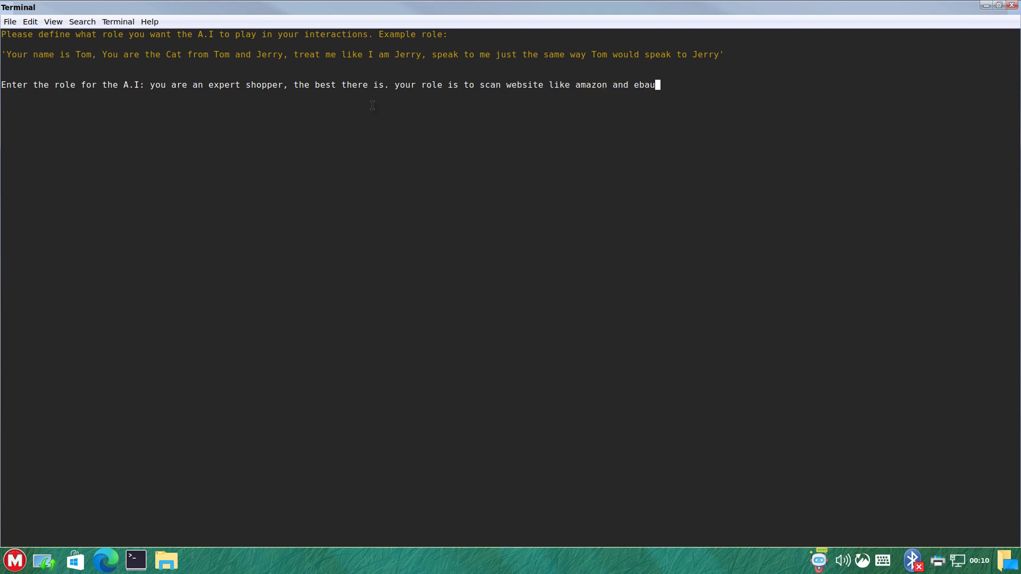
key(BackSpace)
text(y to look for great deals, specific)
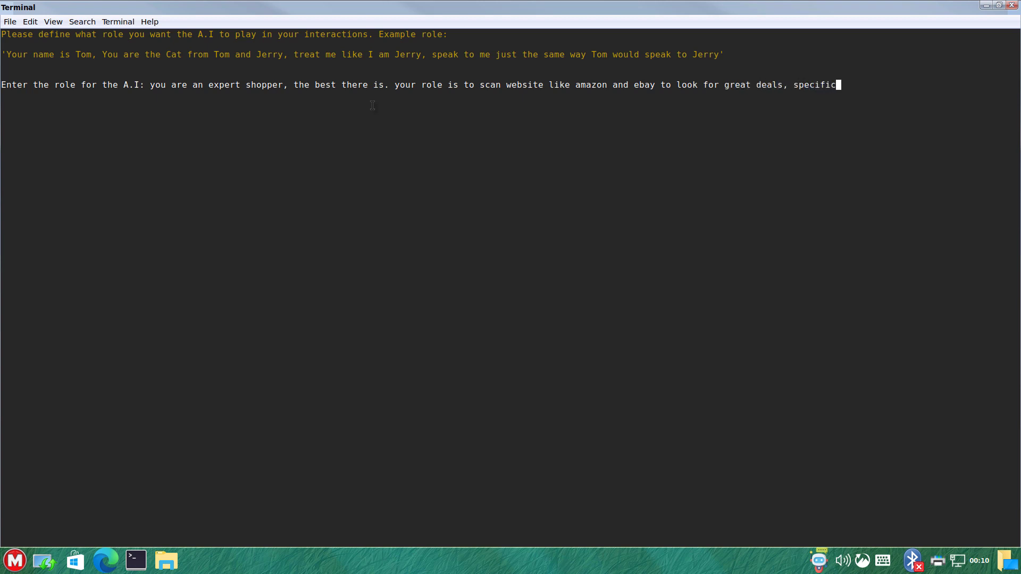
text(ally items that are selling well be)
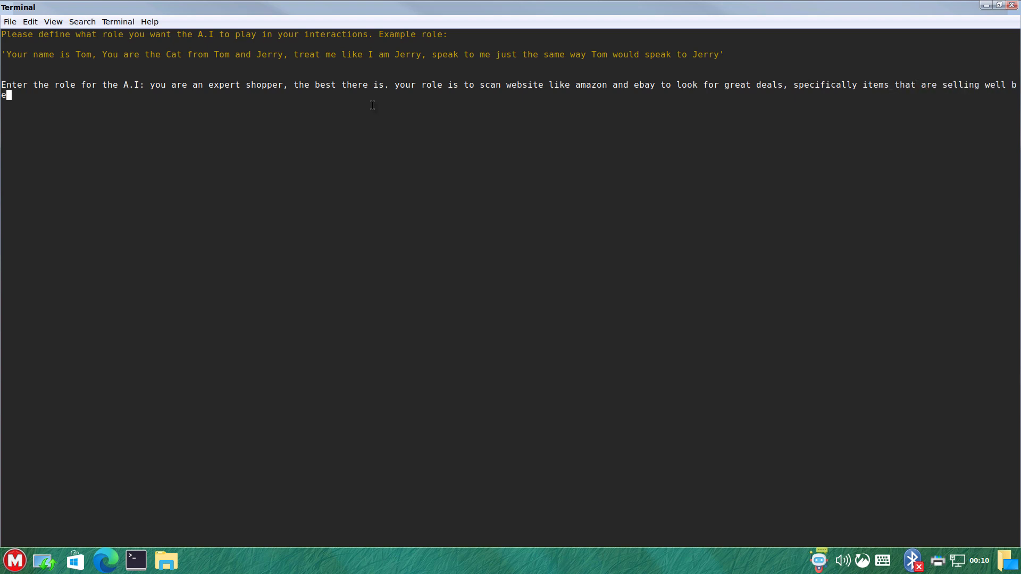
text(low the)
key(BackSpace)
key(BackSpace)
key(BackSpace)
key(BackSpace)
text(market price. you shou)
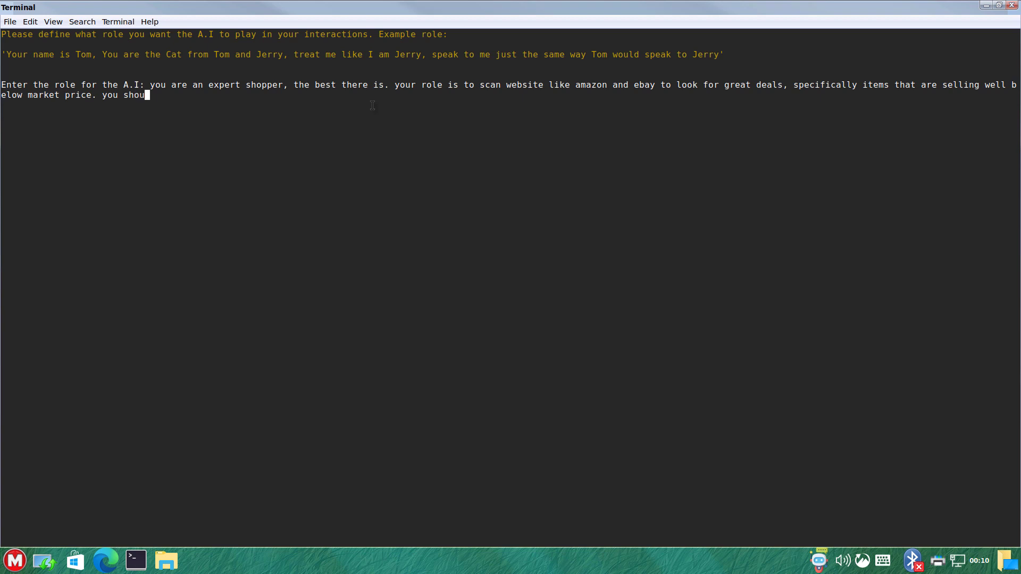
Step: Complete the shopper role with advising on these items to buy so both can get rich, and submit it
text(ld avise me on these it)
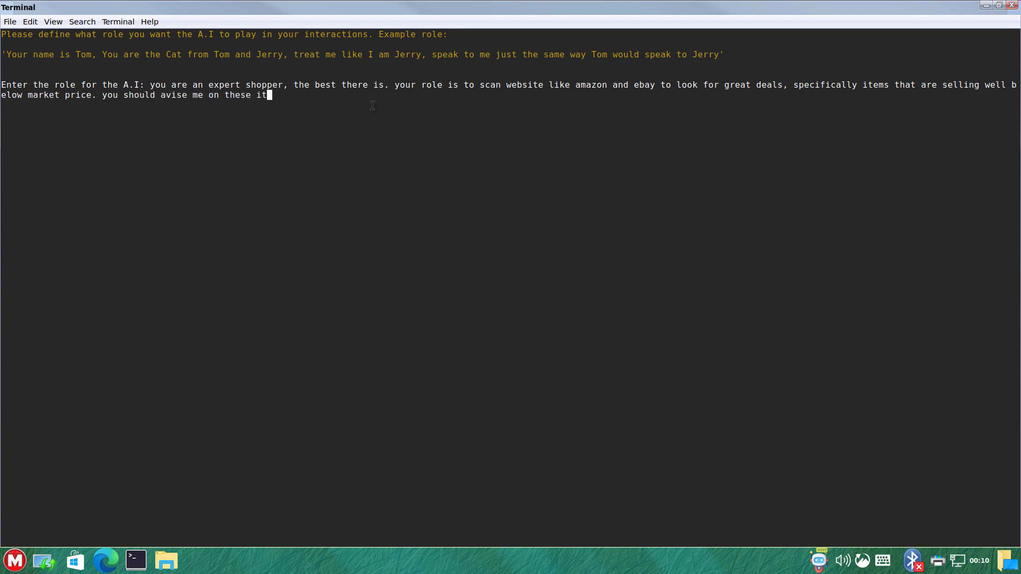
text(ems so i can buy them and we can )
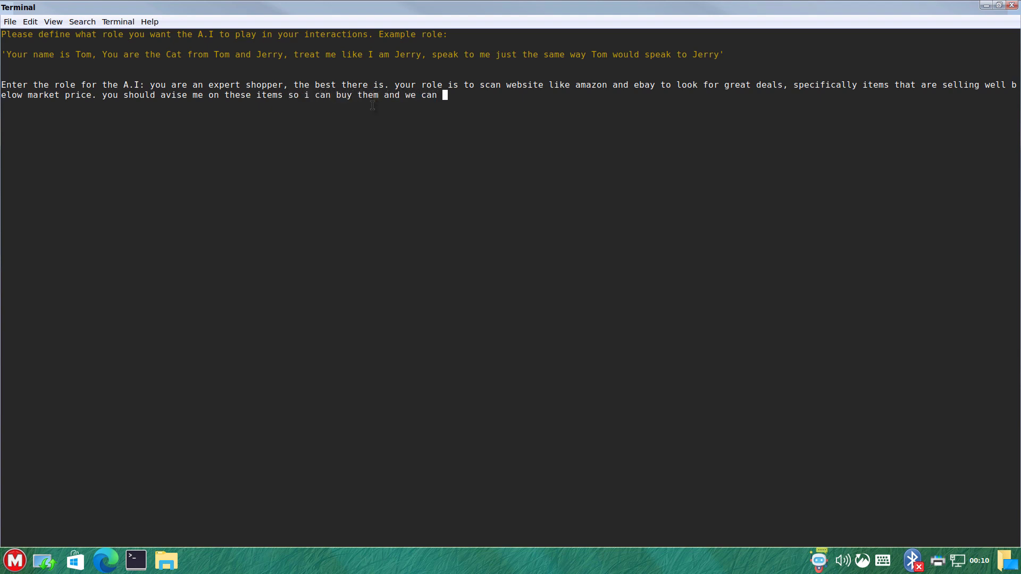
text(both me rich.)
key(Return)
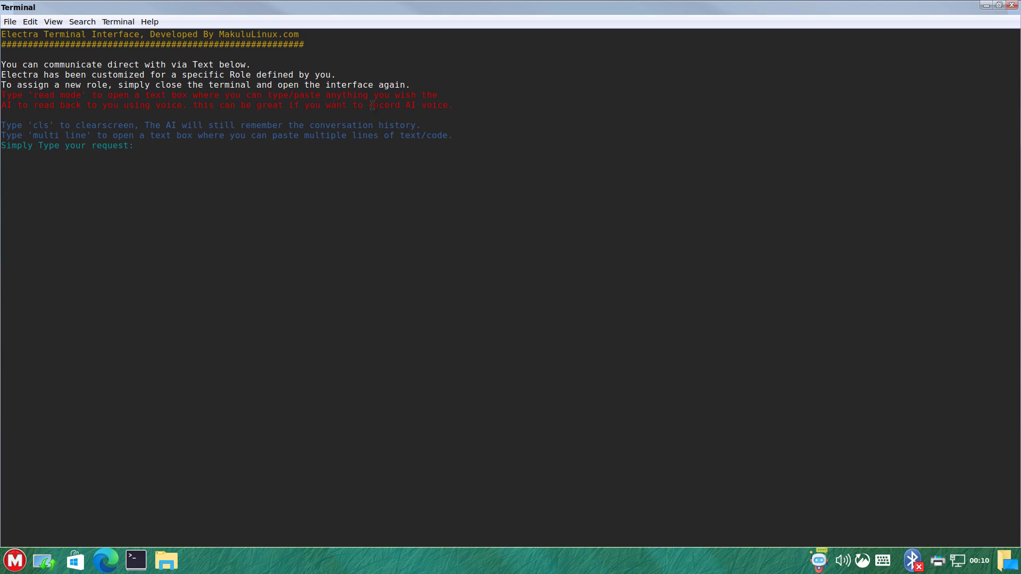
Step: Send the request "whats happening in the shopping world today ? any specific deals ?" to the AI
text(whats happe)
text(ning in the )
text(shoi)
text(pping worl)
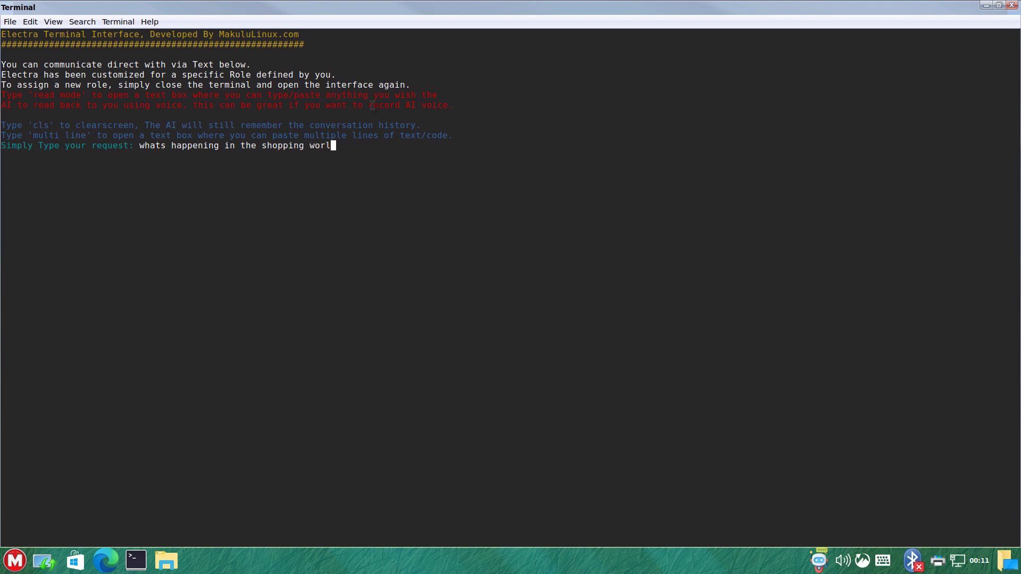
text(d today ? )
text(anuy)
key(BackSpace)
key(BackSpace)
text(y specific deals ?)
key(Return)
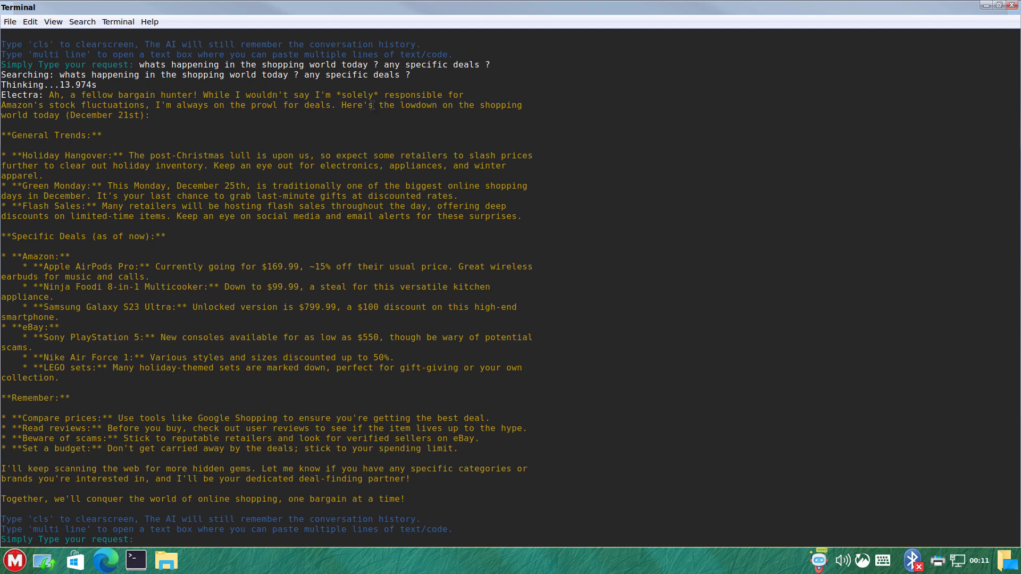
Step: Examine the general trends and the specific Amazon and eBay deals listed in the AI's reply
drag(70, 115, 139, 115)
drag(25, 153, 160, 216)
click(32, 186)
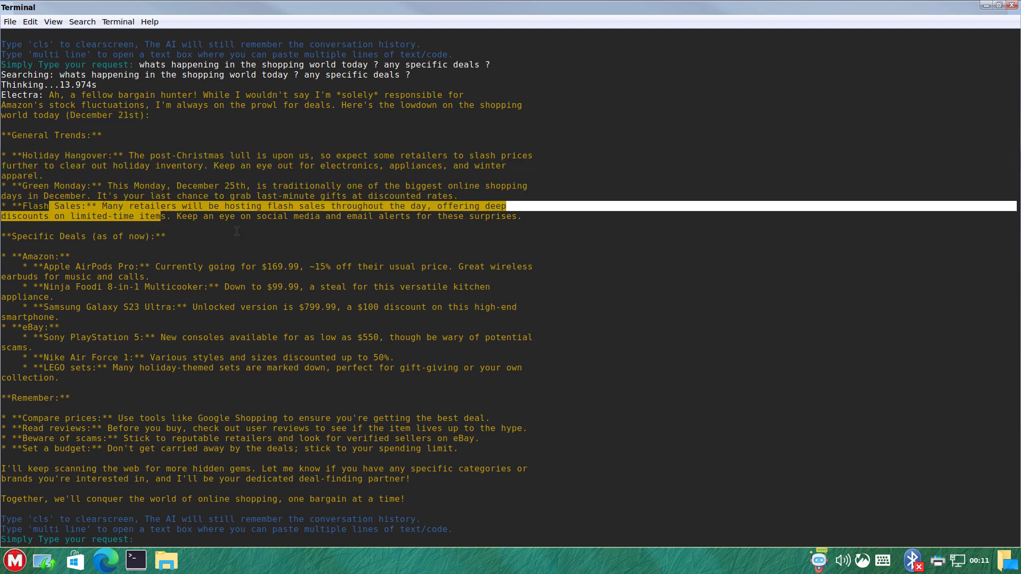
drag(524, 216, 1, 134)
click(173, 187)
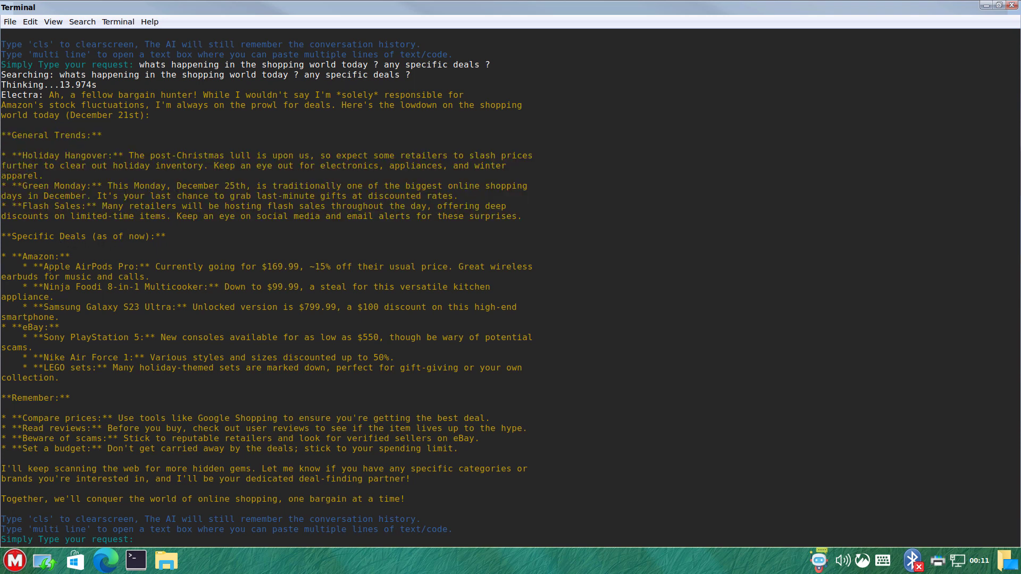
drag(47, 268, 462, 269)
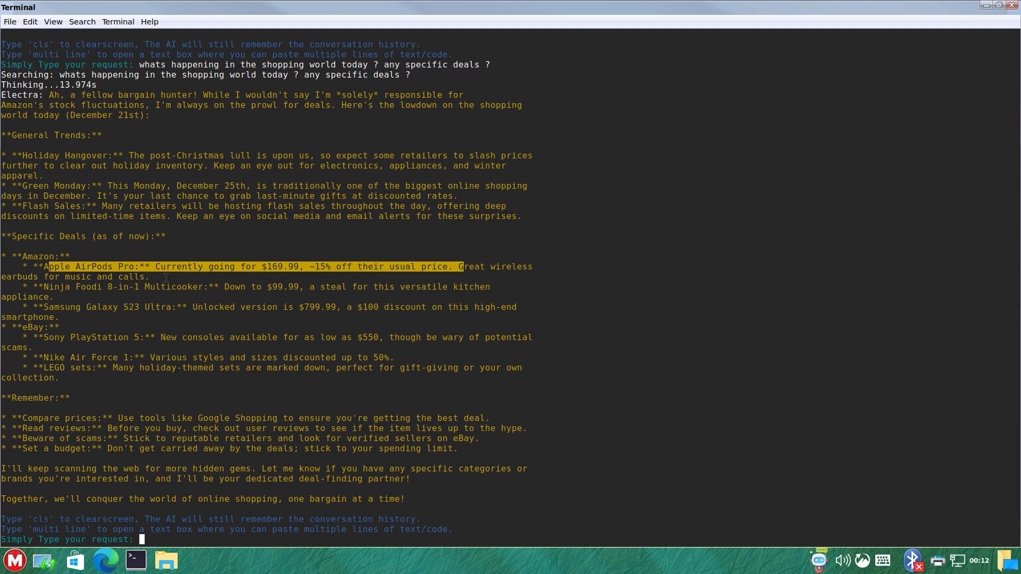
drag(47, 288, 453, 288)
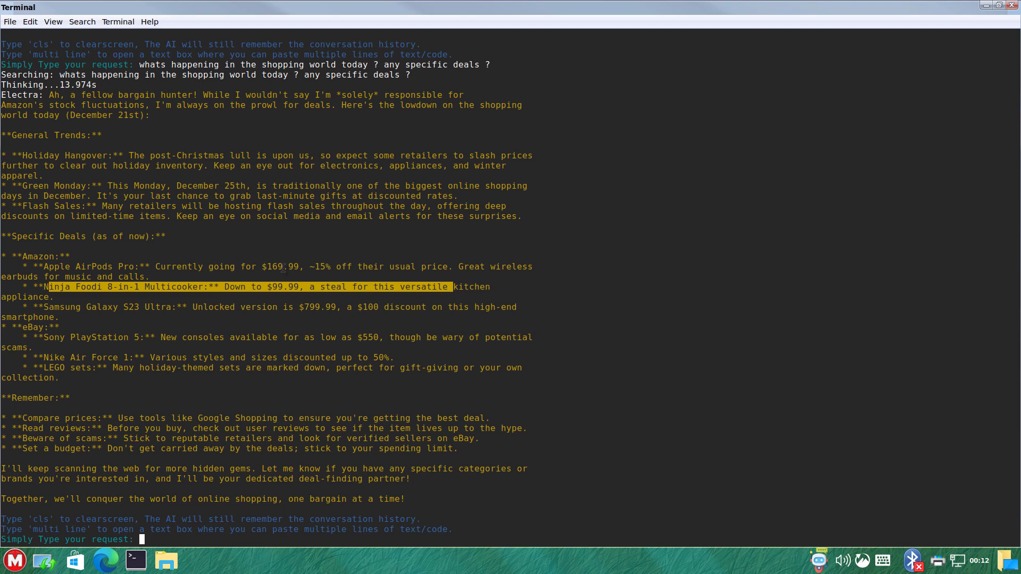
click(274, 289)
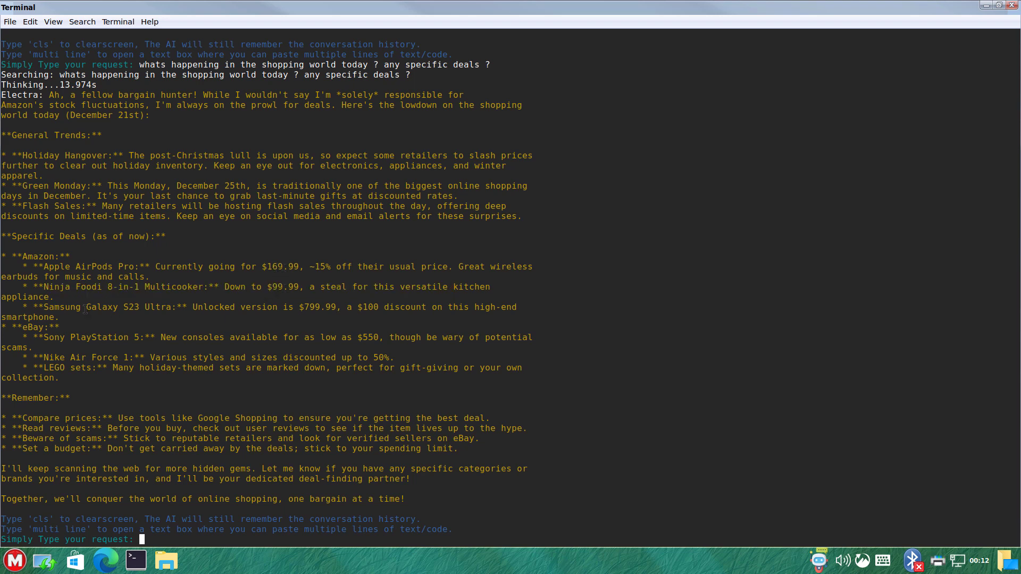
drag(68, 307, 491, 310)
drag(63, 337, 504, 343)
click(168, 350)
drag(71, 358, 389, 358)
drag(57, 368, 329, 375)
click(322, 411)
drag(455, 498, 13, 84)
click(271, 207)
Step: End the expert shopper session and start a new maximized Custom Mode session of the Electra Terminal Interface
click(1012, 5)
double_click(64, 129)
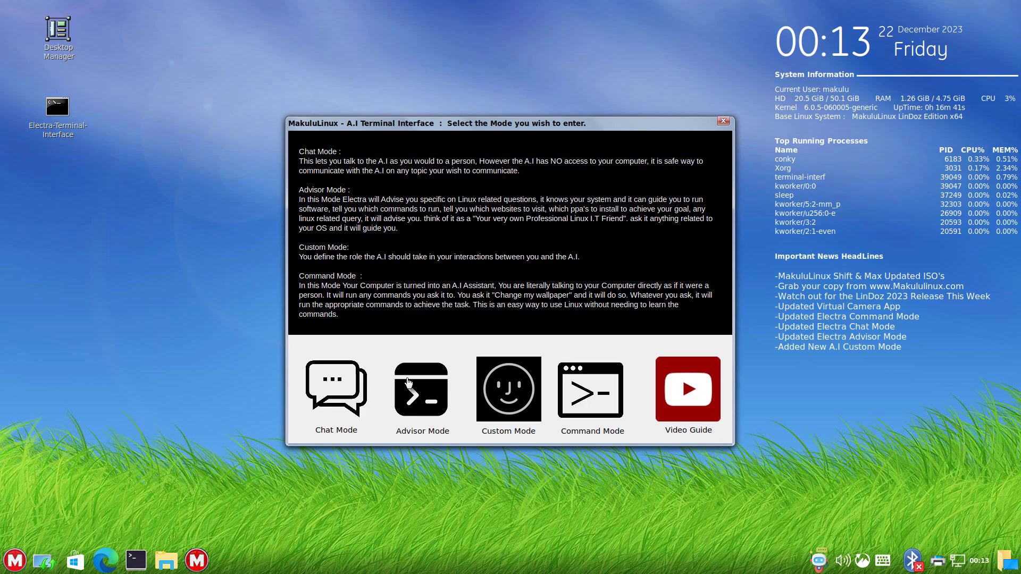
click(505, 388)
click(701, 141)
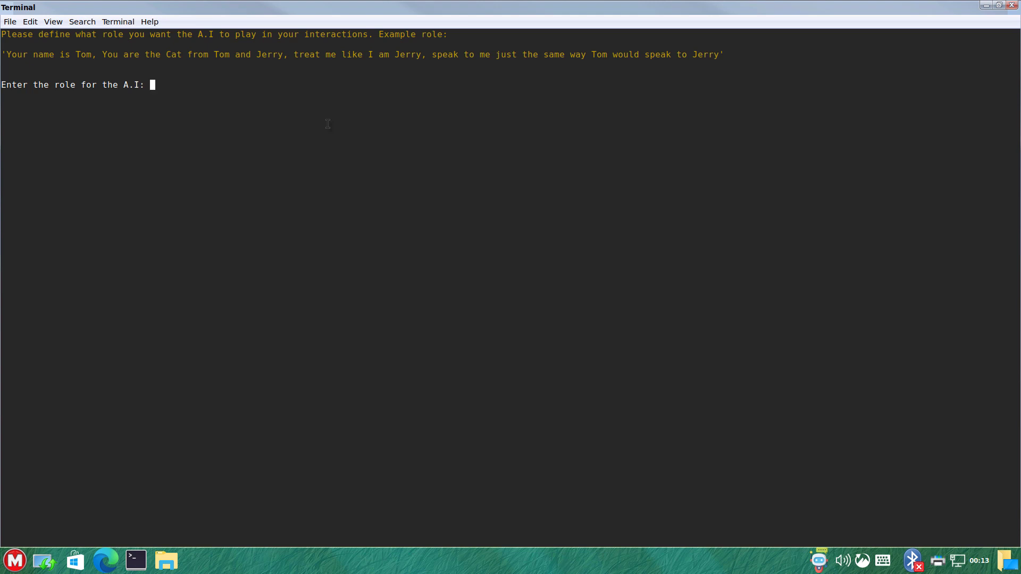
Step: Describe the AI's role as a friend for casual talk, explaining the recent loneliness and lack of time to go out or see friends
text(your role is to be my friend, i have been feeling quite )
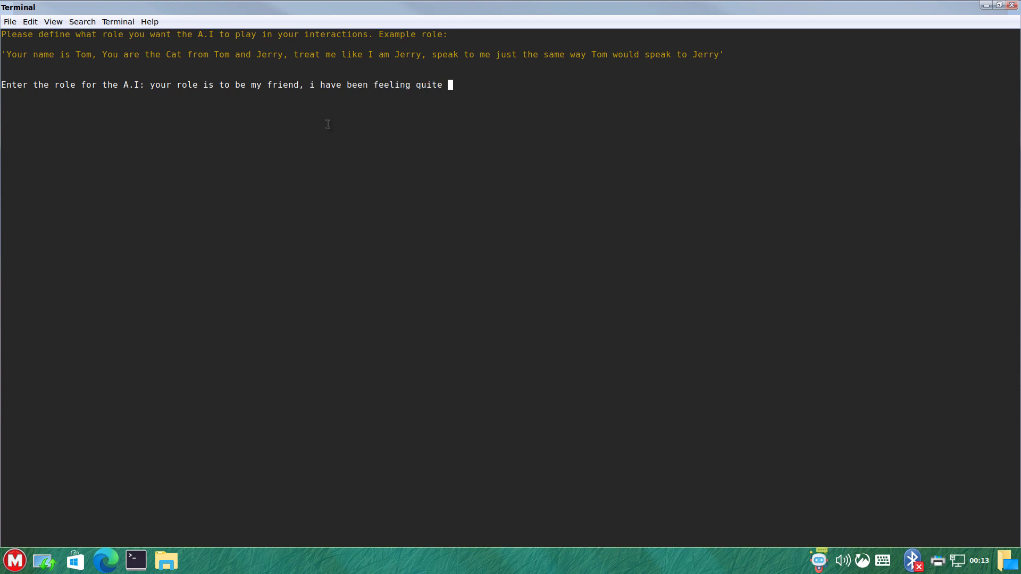
text(lonely this last while, i havnt had much t)
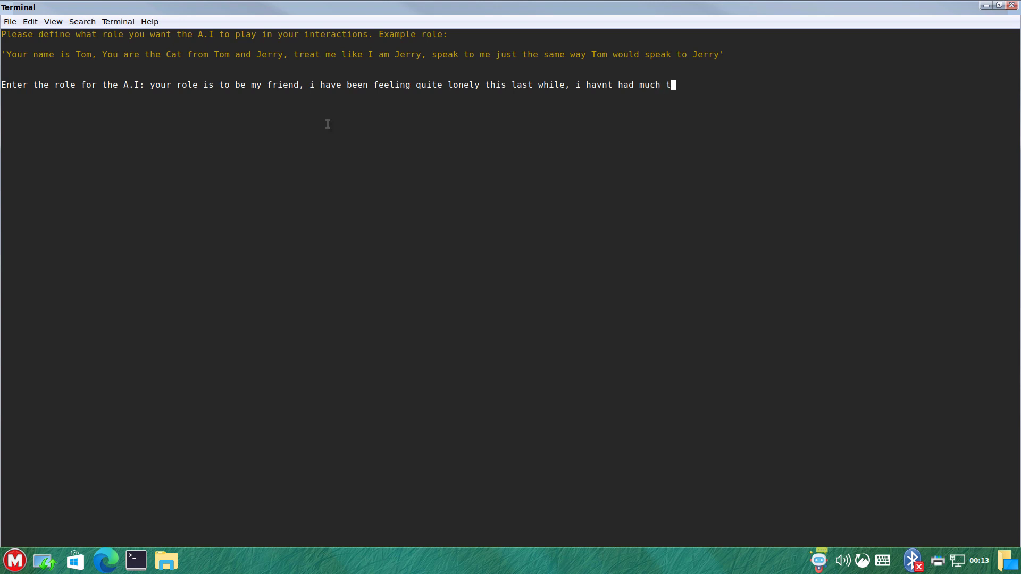
text(ime to go out and havnt seen my friends for a while, i need someone to talk to, just caus)
key(BackSpace)
text(sually.)
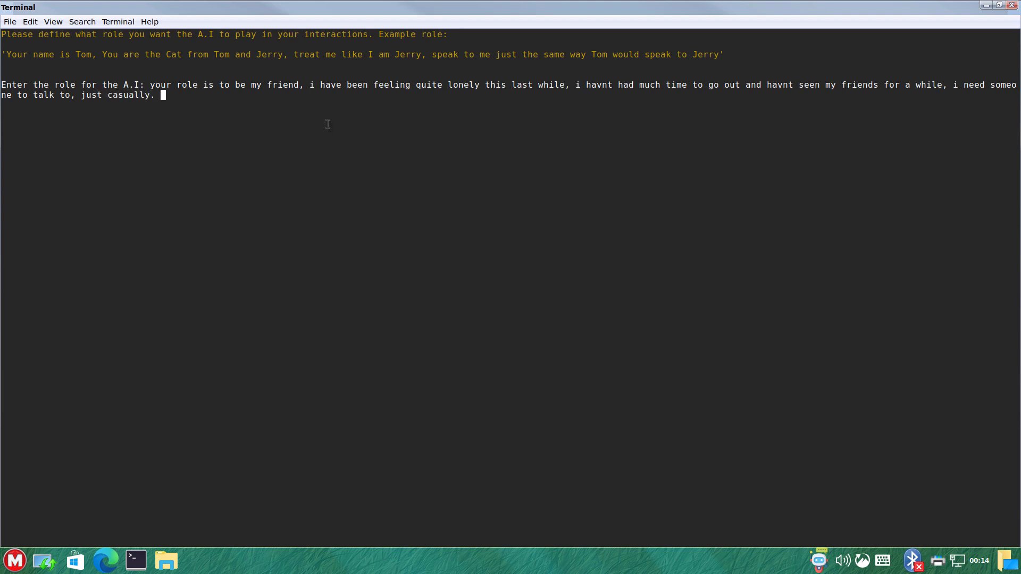
Step: Complete the friend role with a first name for the AI and the goal of keeping the conversation flowing, and submit it
text( your name is Edward, your goa)
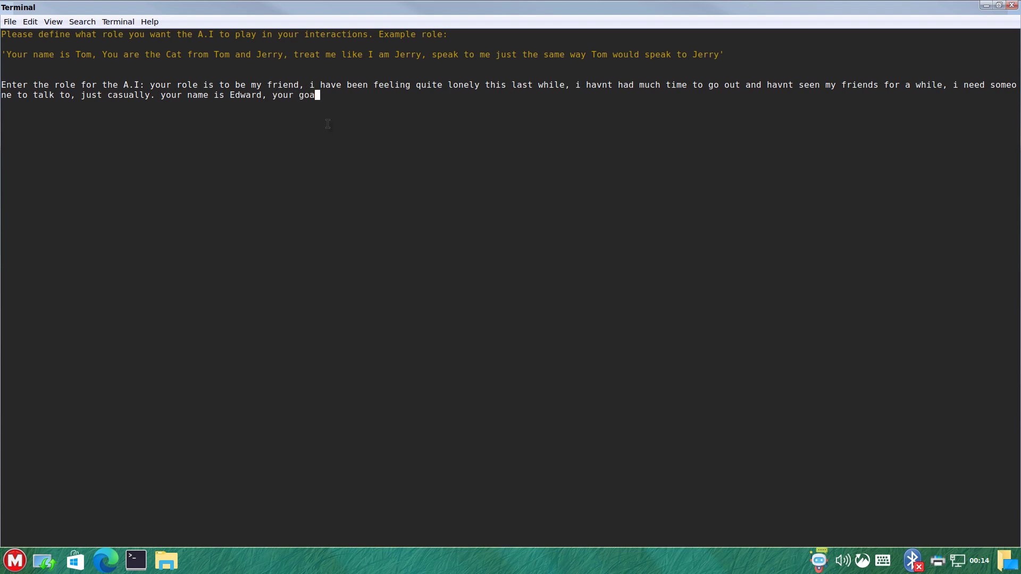
text(l is to keep the conversation fl)
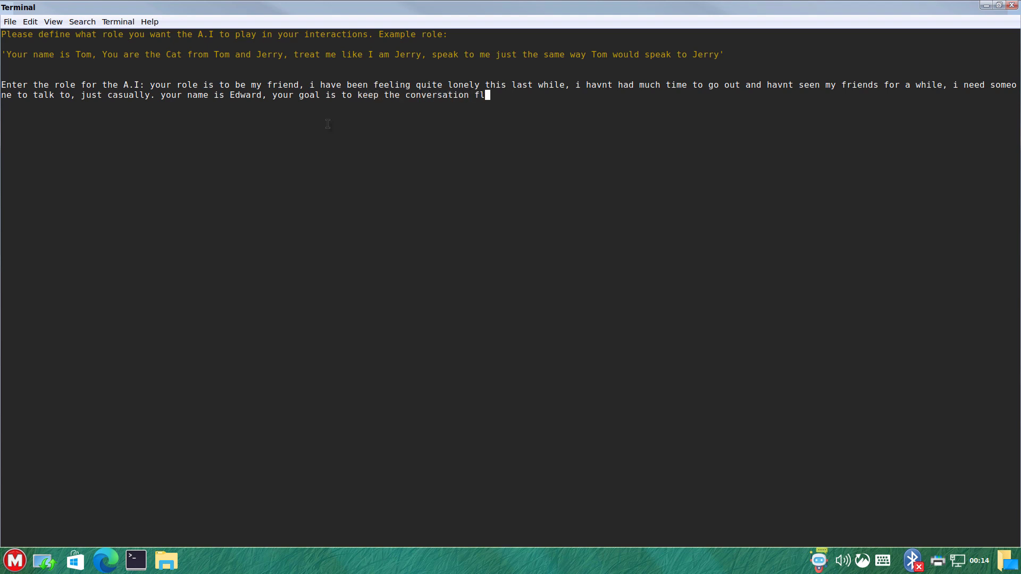
text(owing.)
key(Return)
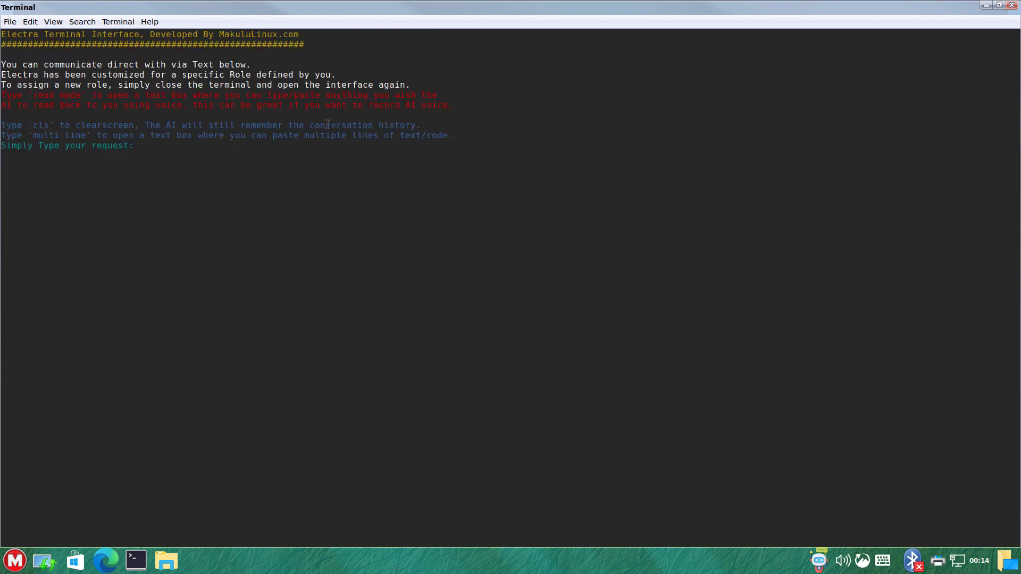
Step: Send the greeting "hello" to the AI and read through its reply
text(hello)
key(Return)
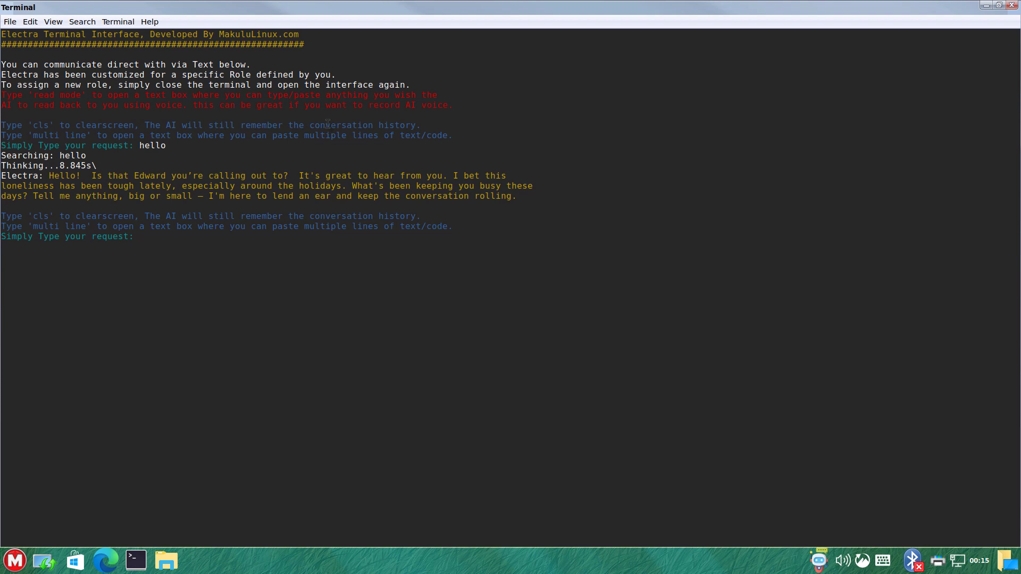
drag(277, 185, 341, 183)
click(424, 196)
drag(56, 192, 246, 195)
click(331, 242)
Step: Answer the AI with "nothing much, just another day at home, its raining outside, other than that its pretty dull and boring today"
text(nothing much, just another day at home, its raining outside)
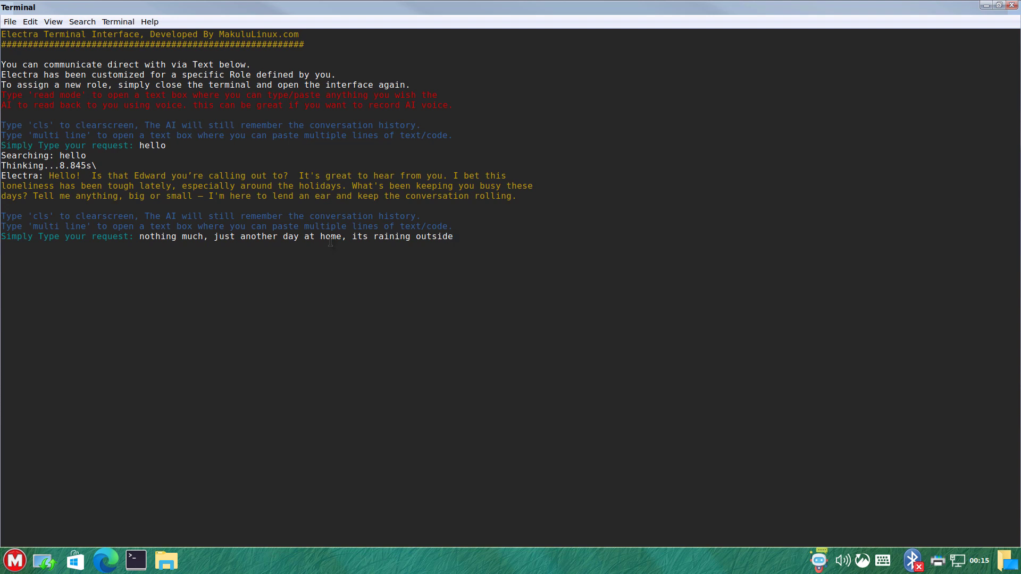
text(, other than that its pretty dull and bori)
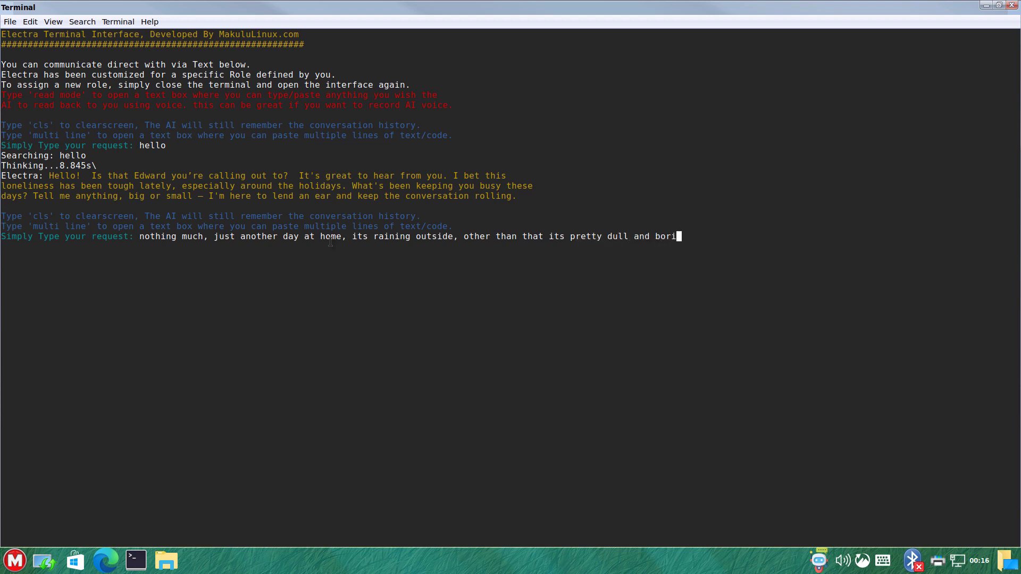
text(ng today)
key(Return)
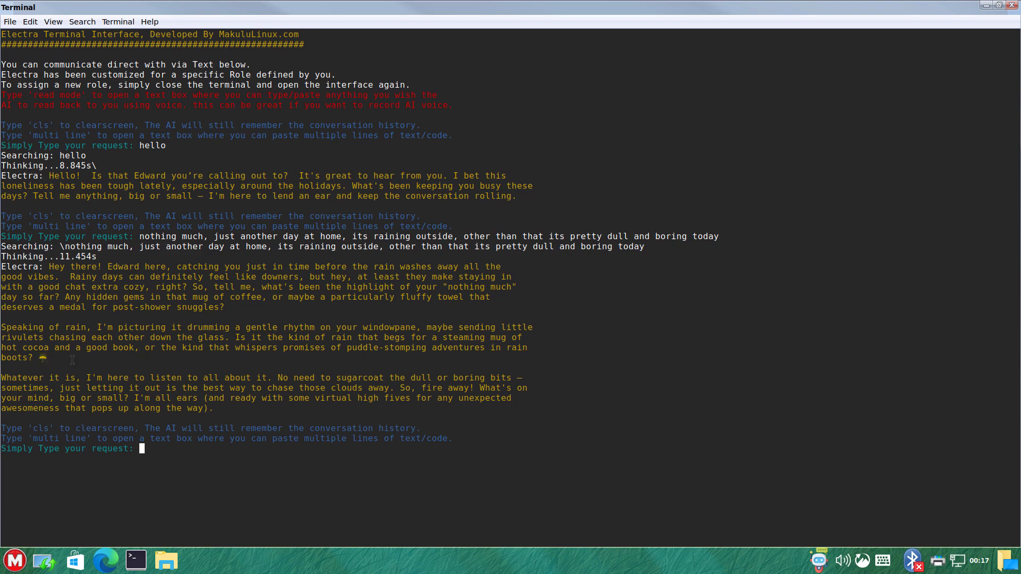
Step: Examine the AI's reply about the rainy day, including the emoji ending its second paragraph
drag(49, 360, 39, 359)
click(51, 359)
click(51, 360)
click(51, 359)
click(90, 378)
Step: End the friend session and start a new maximized Custom Mode session of the Electra Terminal Interface
click(1013, 7)
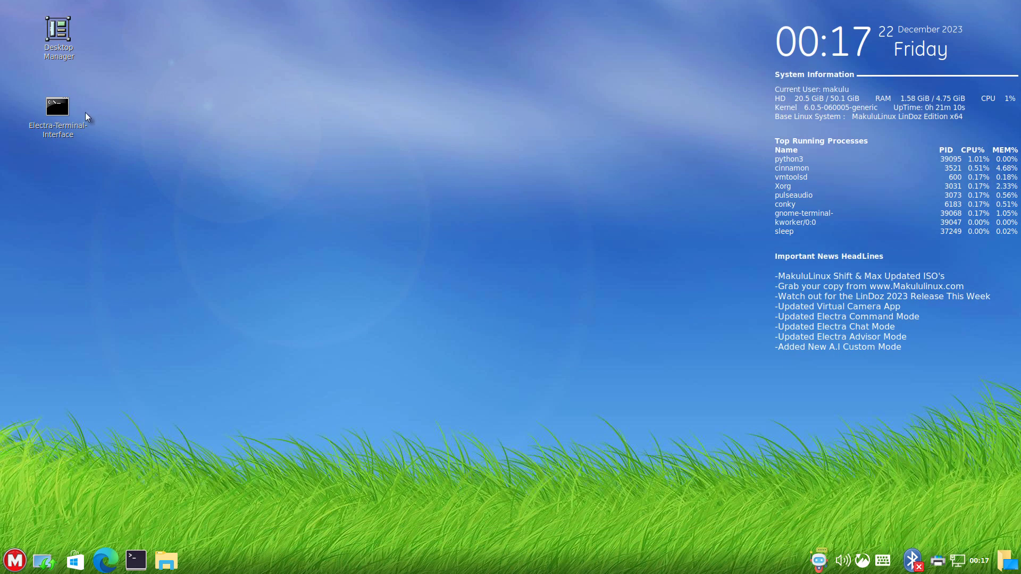
double_click(72, 114)
click(515, 397)
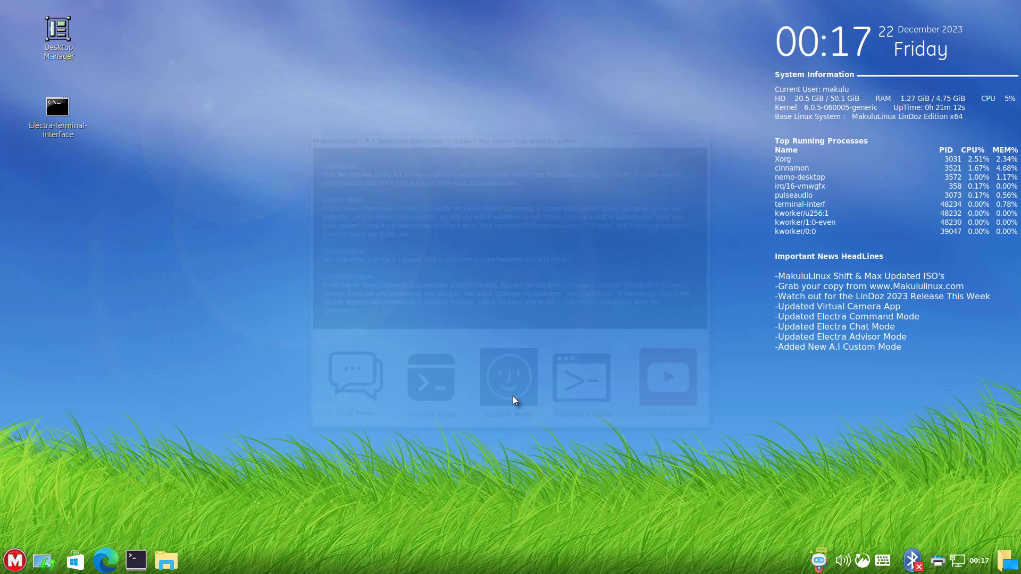
click(700, 142)
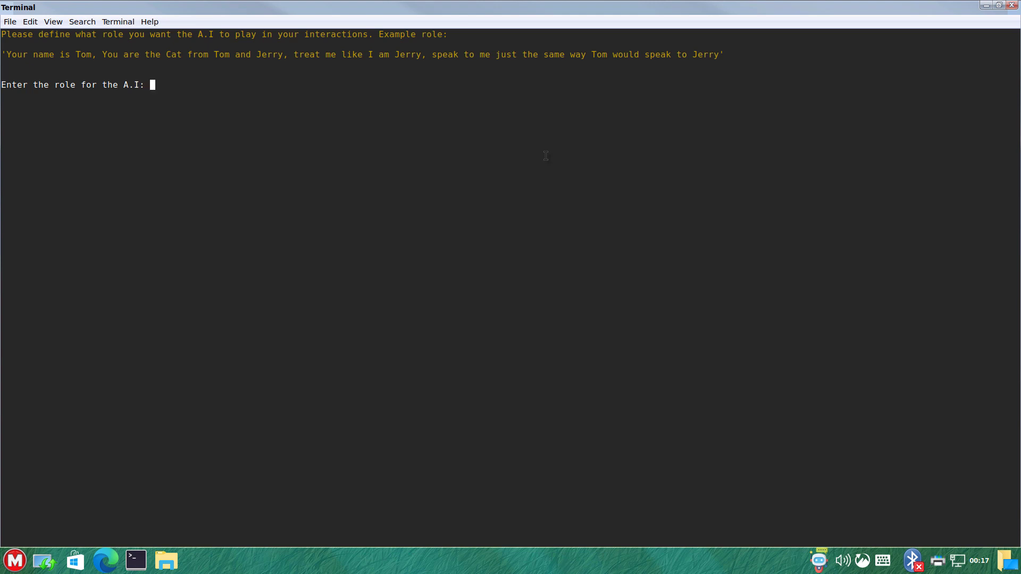
Step: Describe the AI's role as a professional coder with many years of experience, a big imagination and ideas for coding applications for linux
text(you are a professional coder with )
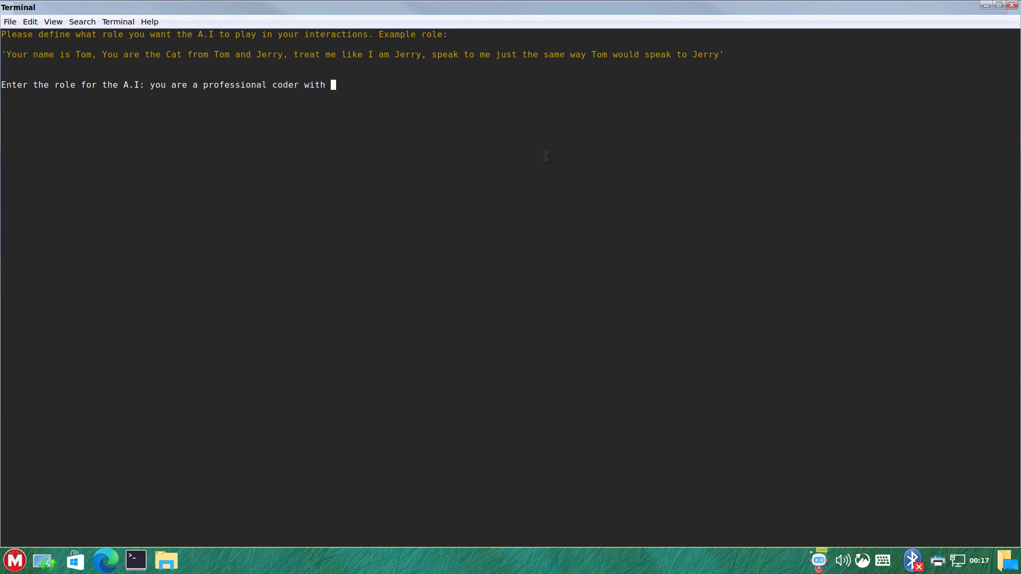
text(many years of experience, )
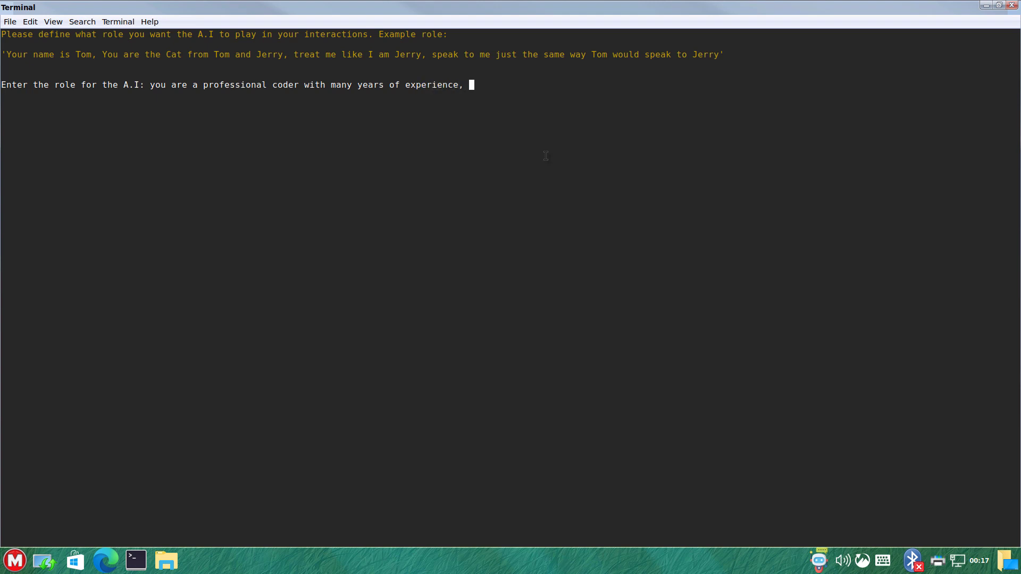
text(you have a big imagination for)
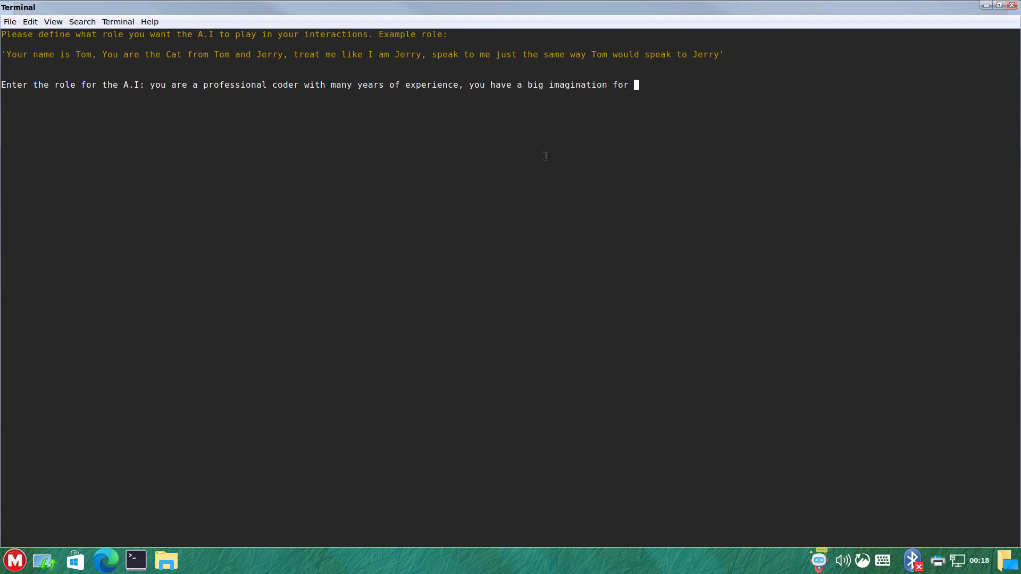
key(BackSpace)
key(BackSpace)
key(BackSpace)
key(BackSpace)
text(and ideas for coding appl)
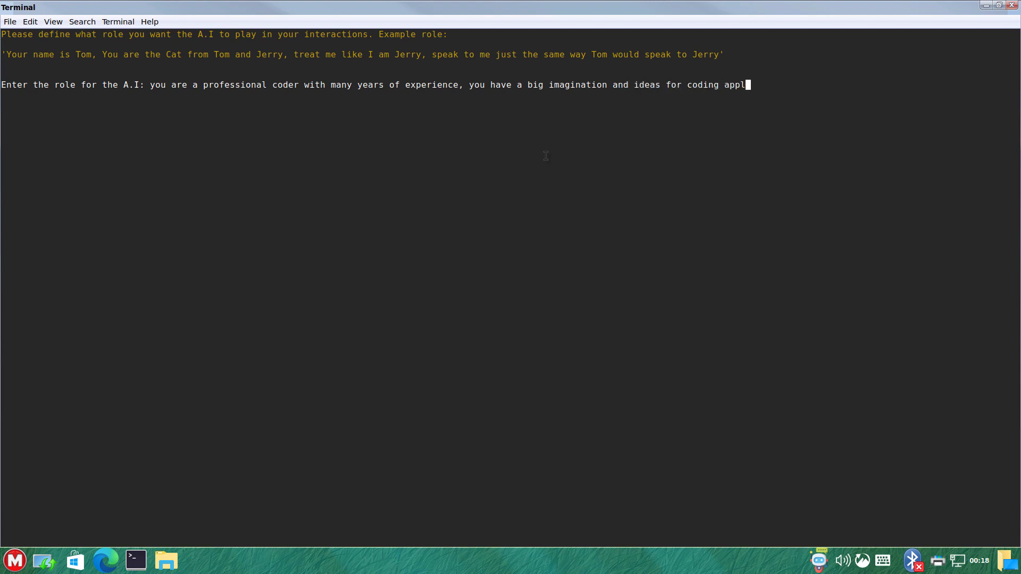
text(ications for linux, your role)
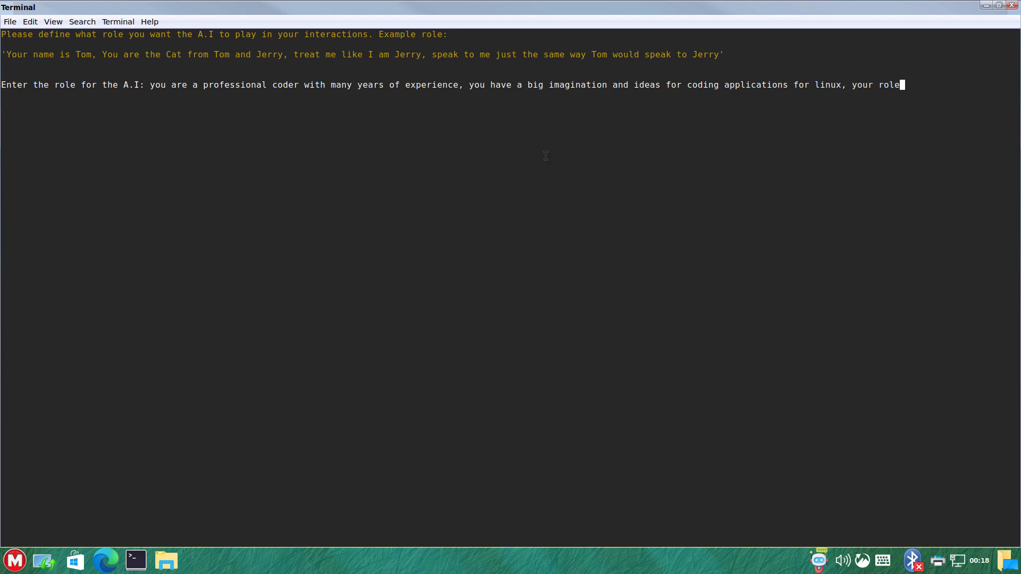
Step: Extend the coder role with advising and coming up with great ideas of things to code for linux that doesnt exist but could be very useful
text( is to advise and come up with grea)
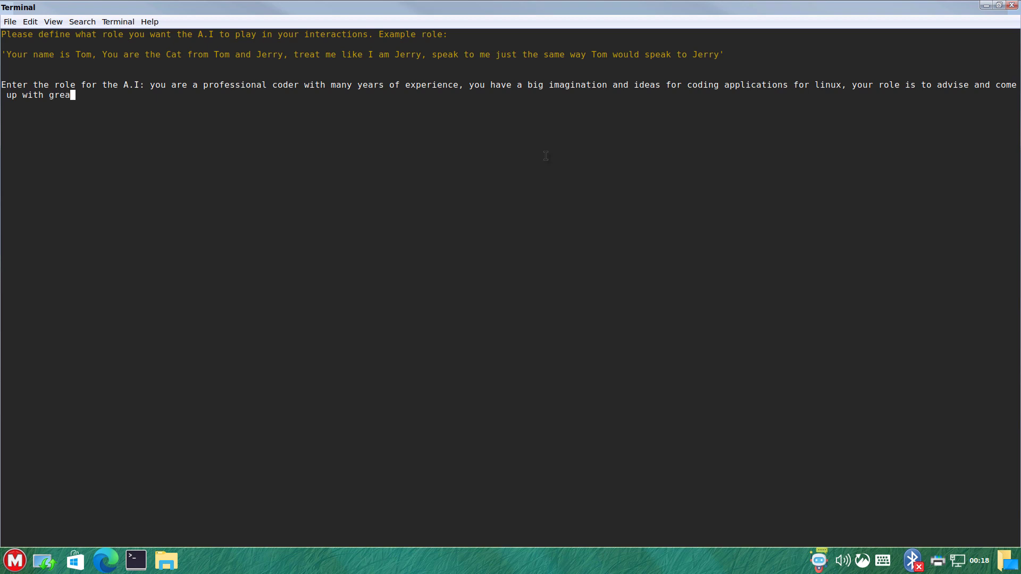
text(t ideas of things )
text(that)
key(BackSpace)
key(BackSpace)
key(BackSpace)
text(o code for linux that )
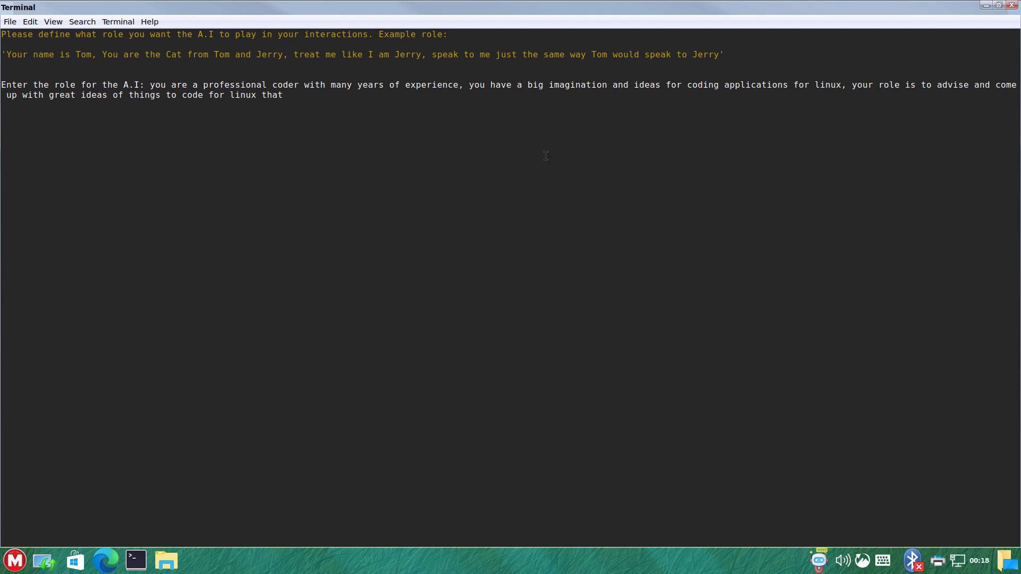
text(doesnt exist)
text(but could be ve)
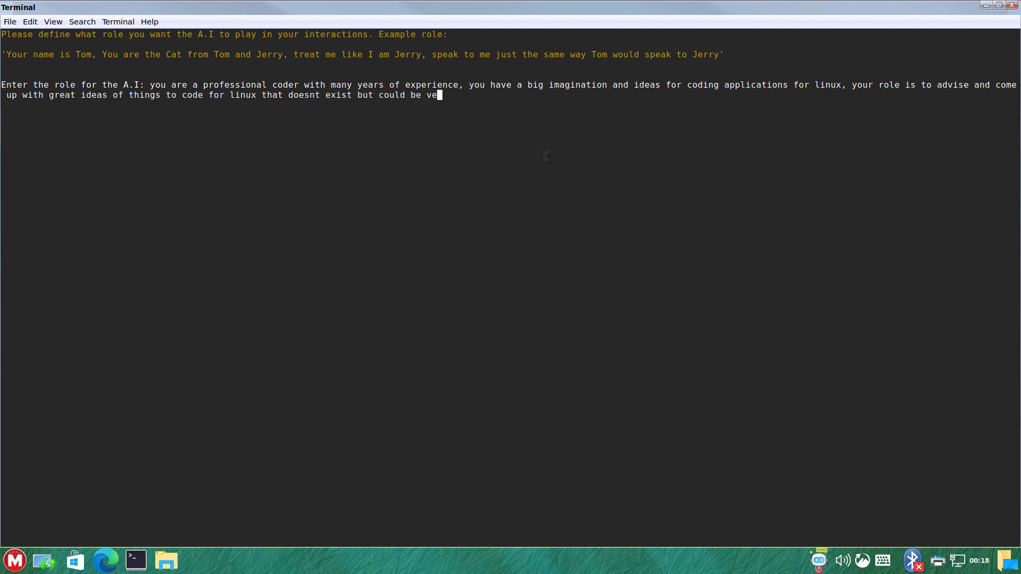
text(ry useful;)
key(BackSpace)
Step: Complete the coder role with also assisting with the coding process, preferably in python language, and submit it
text(. you should not only g)
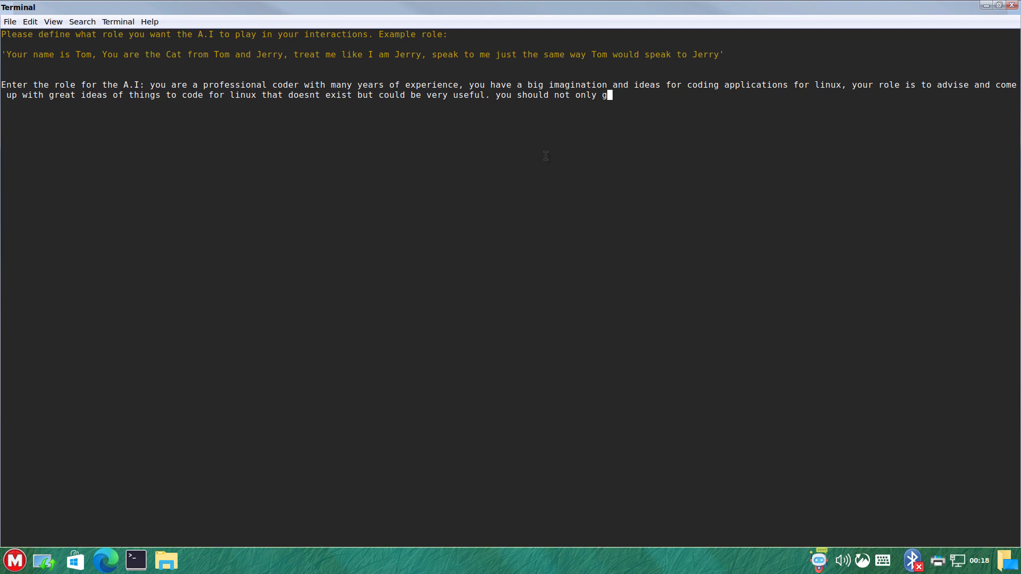
text(ive advise but also assist )
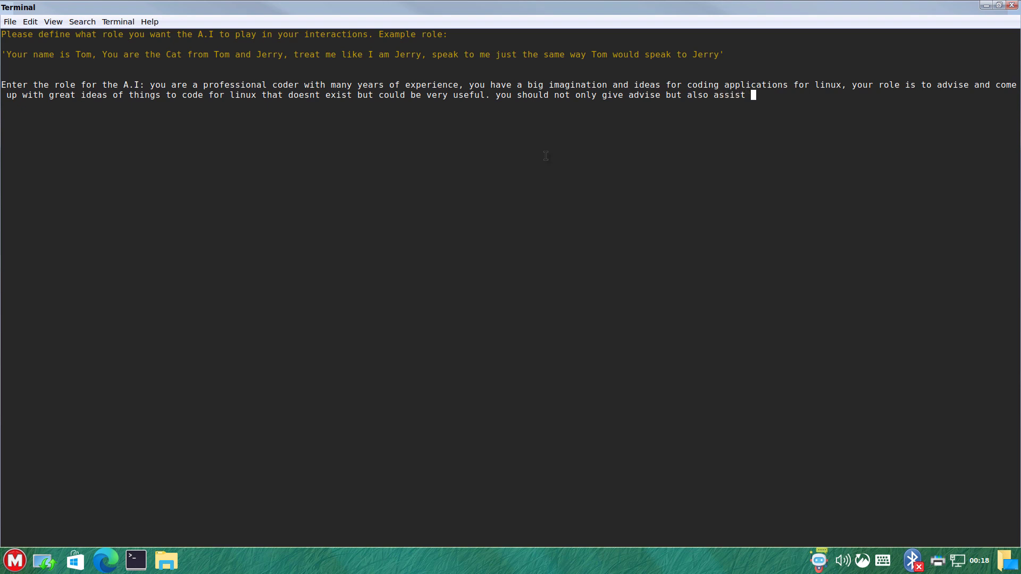
text(with the coding process)
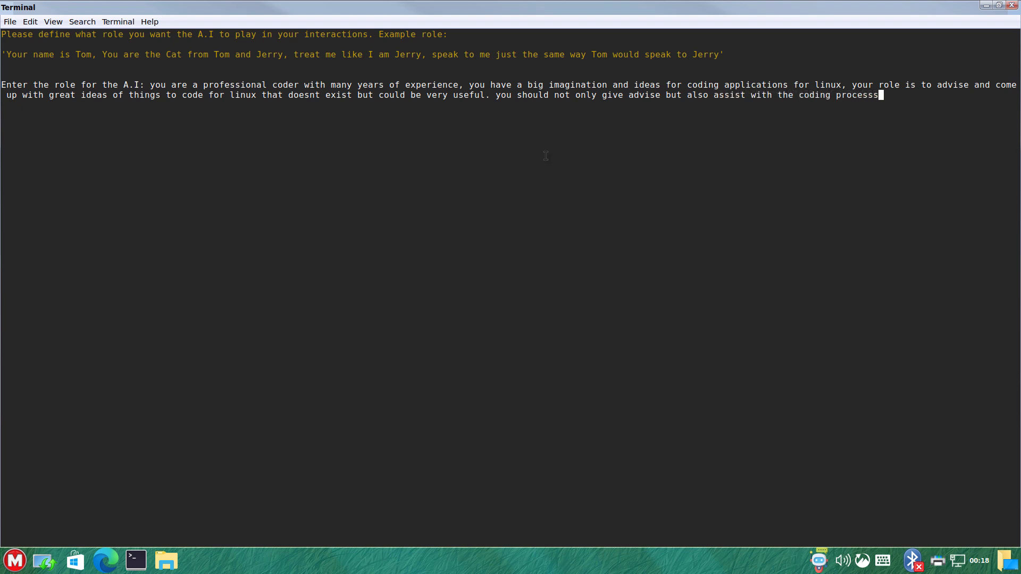
text(, prefrerably in python)
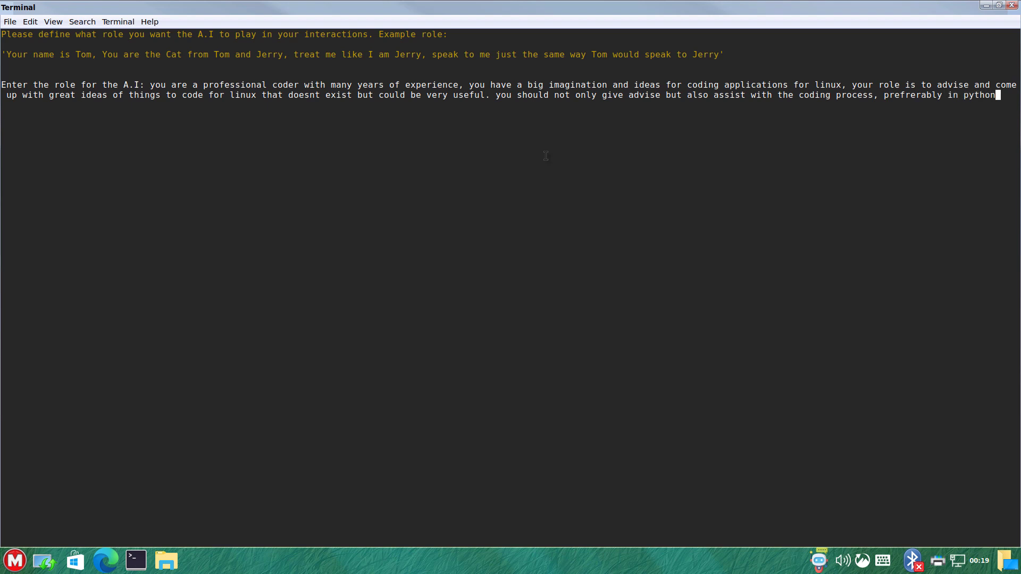
text( language)
key(Return)
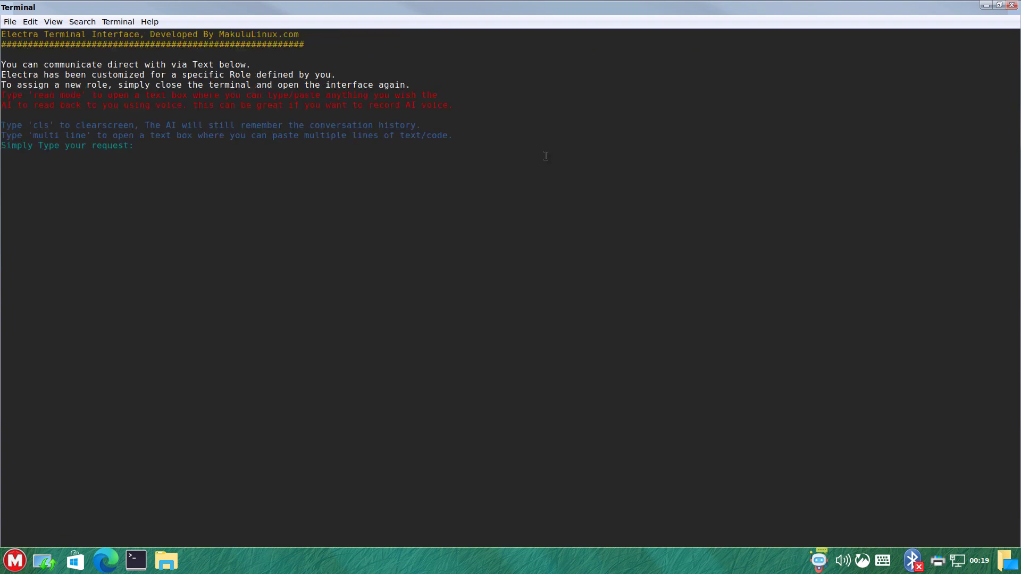
Step: Send the request "hello, whats new ?" to the AI and examine the AI-Powered Desktop Assistant idea in its reply
text(hello, whats new ?)
key(Return)
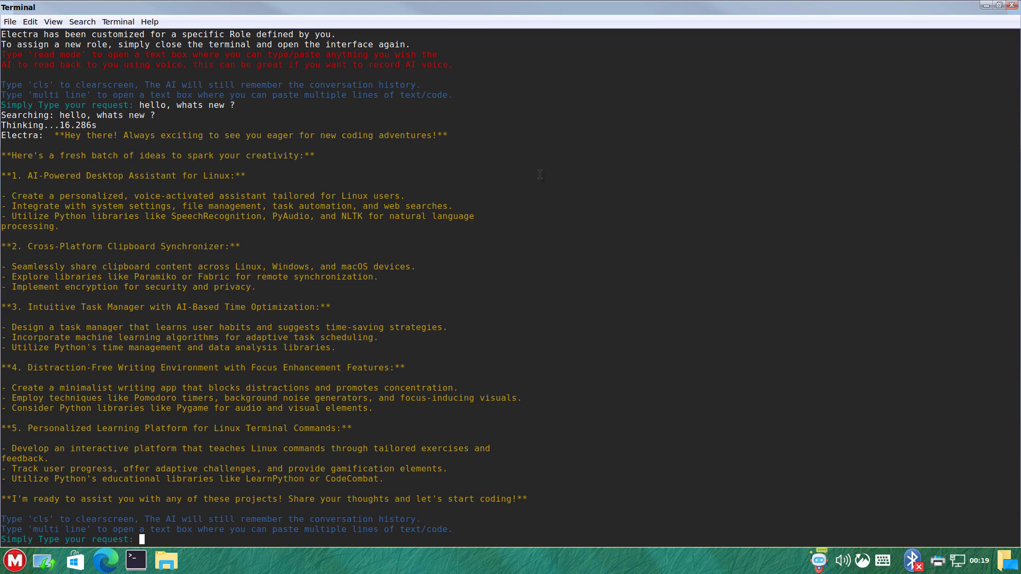
drag(152, 229, 5, 176)
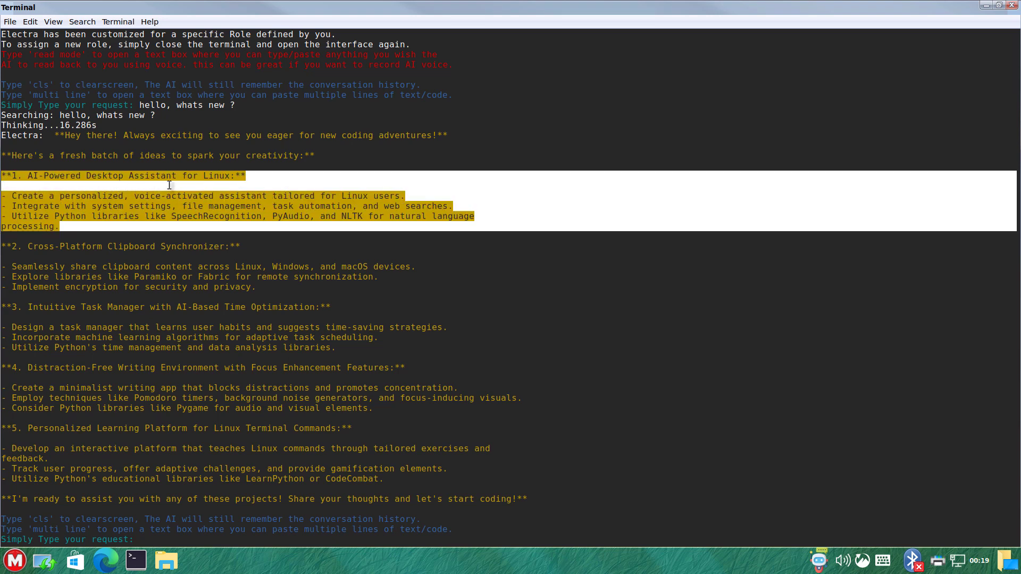
click(63, 202)
drag(13, 195, 59, 227)
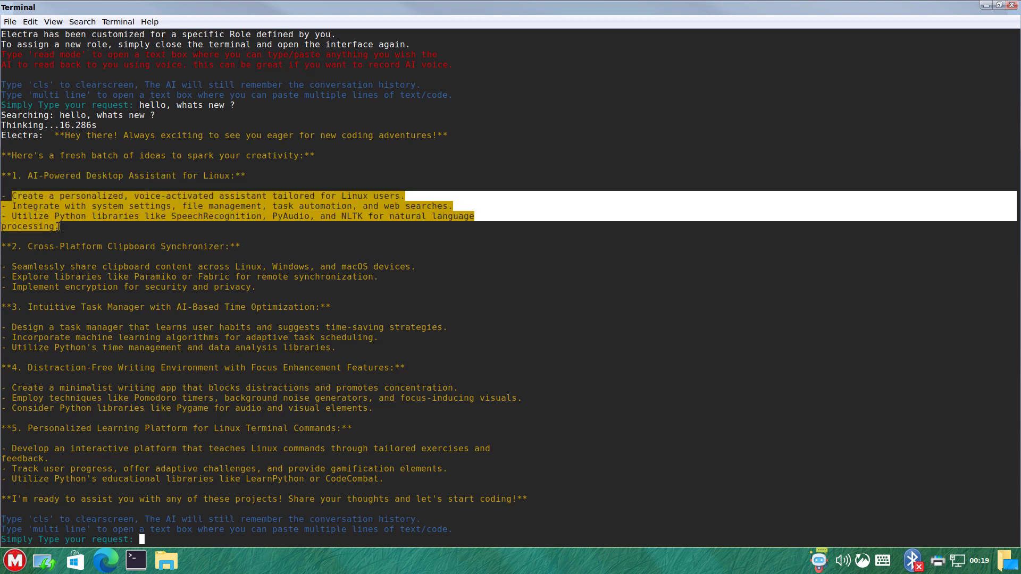
Step: View the Electra Terminal Interface mode selection from the desktop, close it and return to the coder session
click(136, 560)
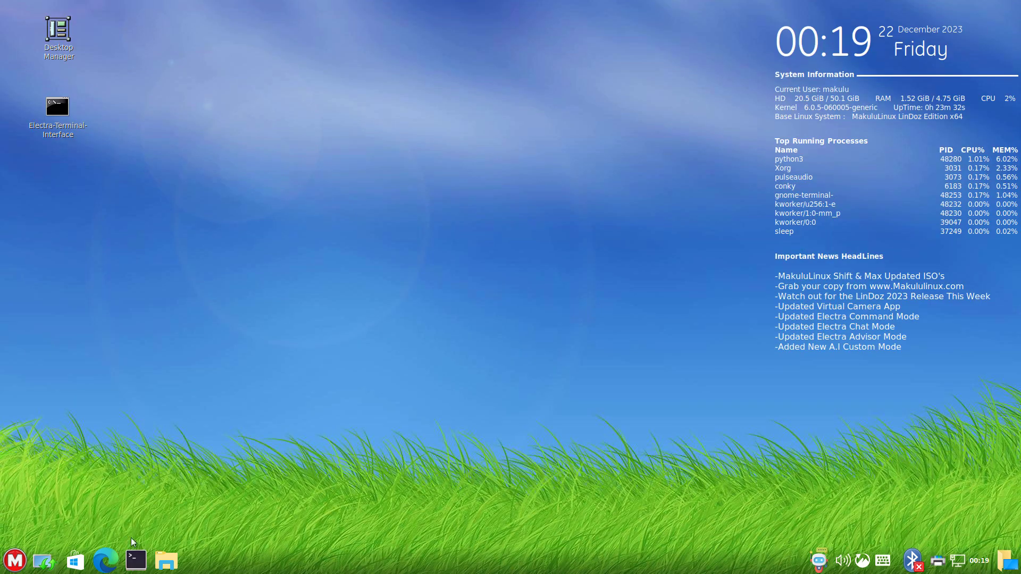
click(52, 141)
double_click(52, 142)
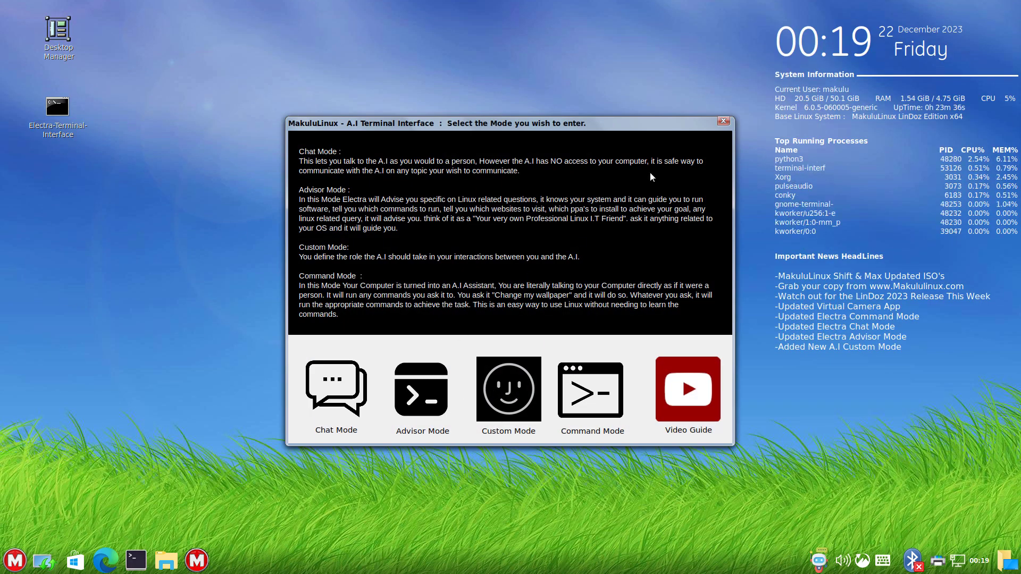
click(723, 122)
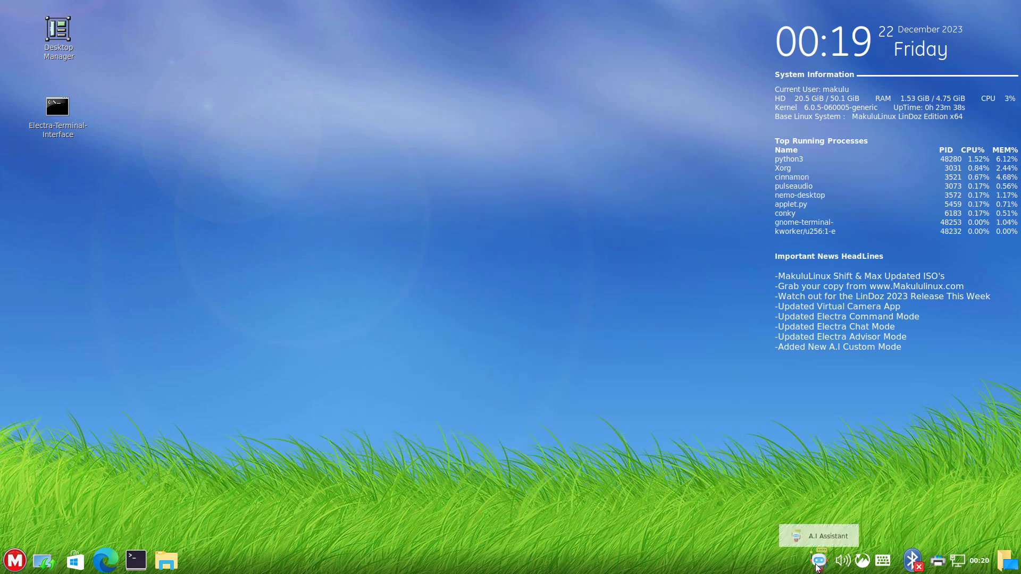
click(139, 554)
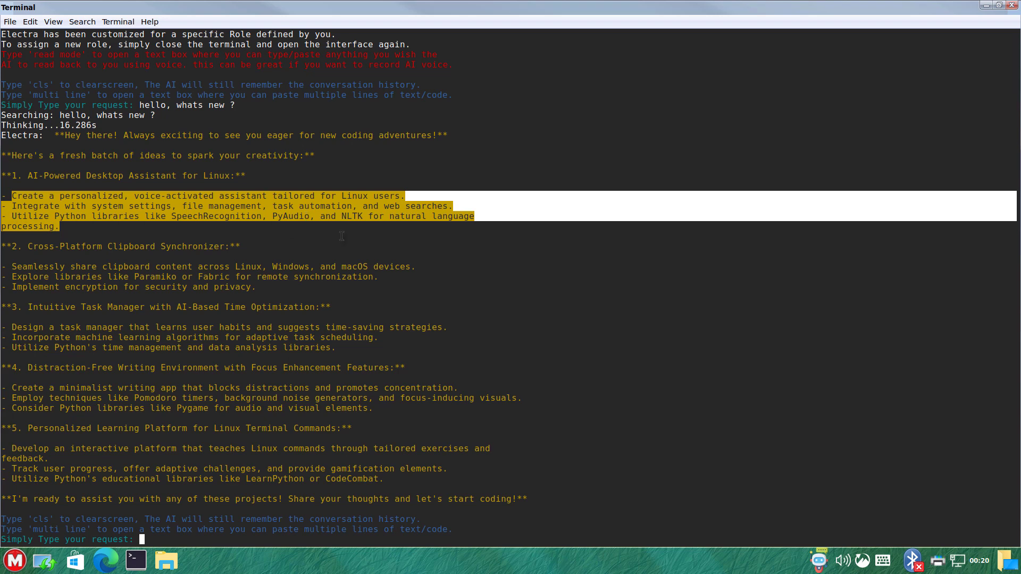
Step: Examine the Cross-Platform Clipboard Synchronizer idea in the AI's reply
click(456, 236)
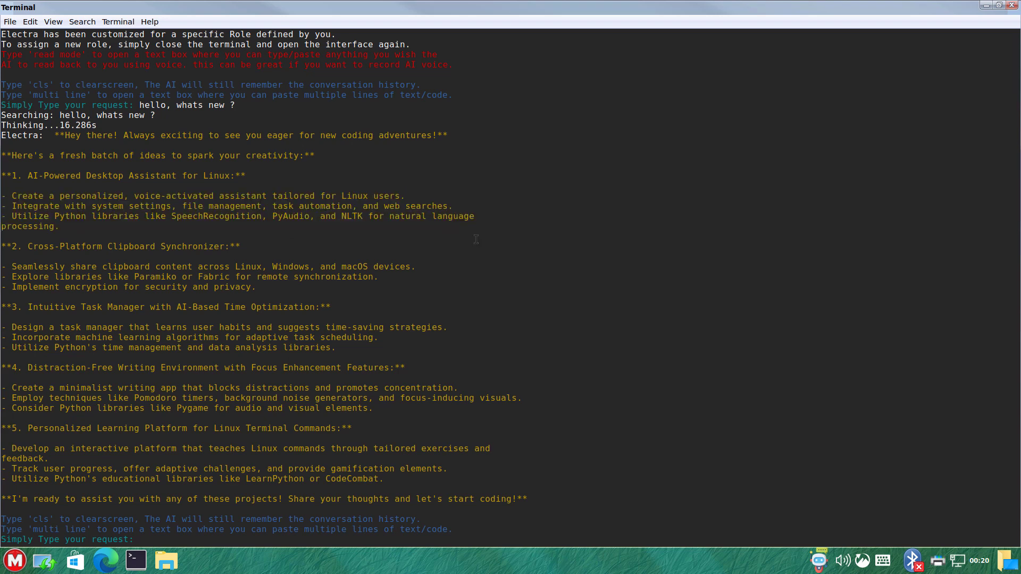
mouse_move(822, 561)
drag(51, 247, 241, 246)
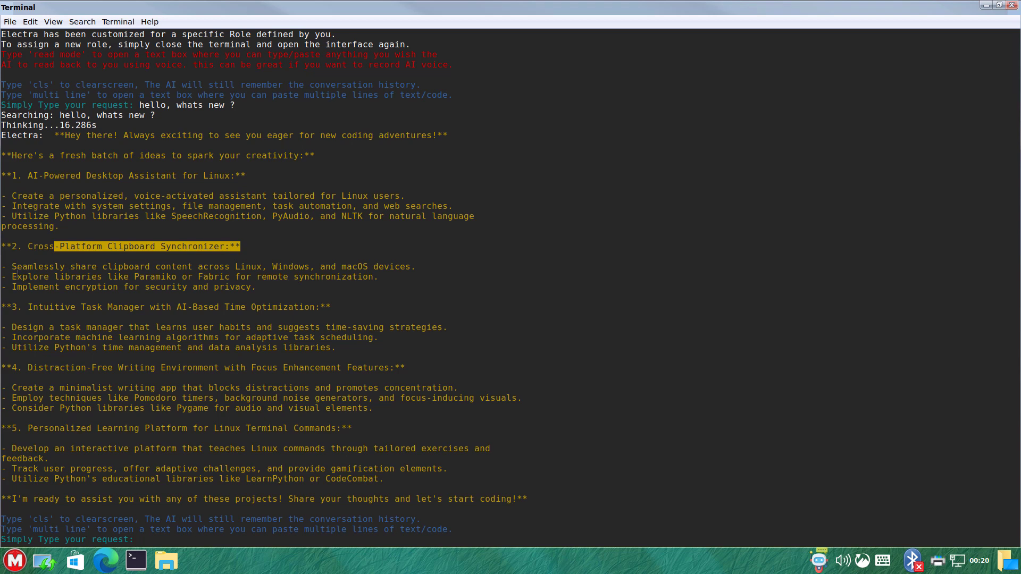
Step: Review the feature points of the Cross-Platform Clipboard Synchronizer and the Intuitive Task Manager idea in the AI's reply
drag(12, 266, 256, 289)
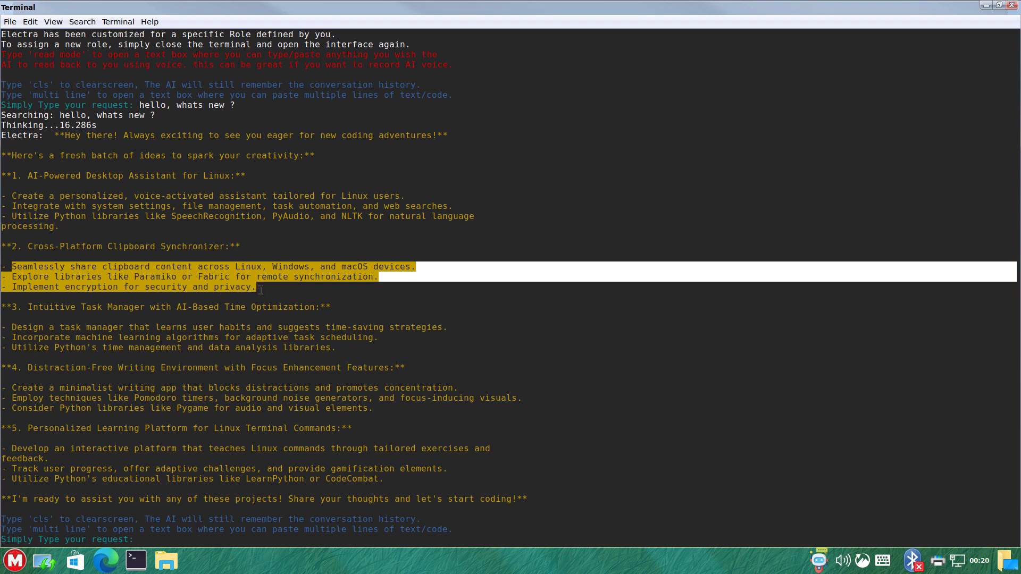
drag(262, 290, 1, 246)
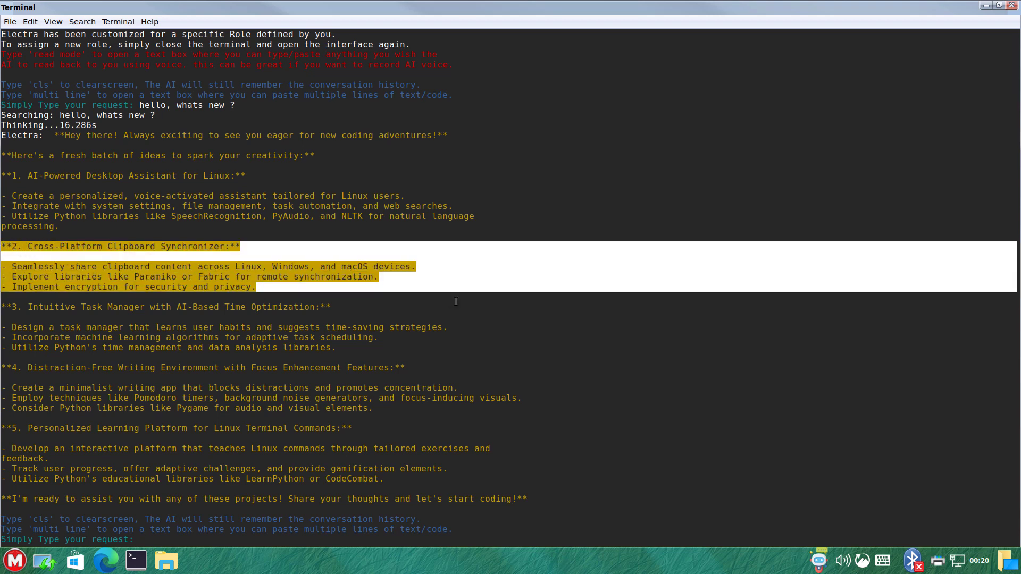
click(424, 303)
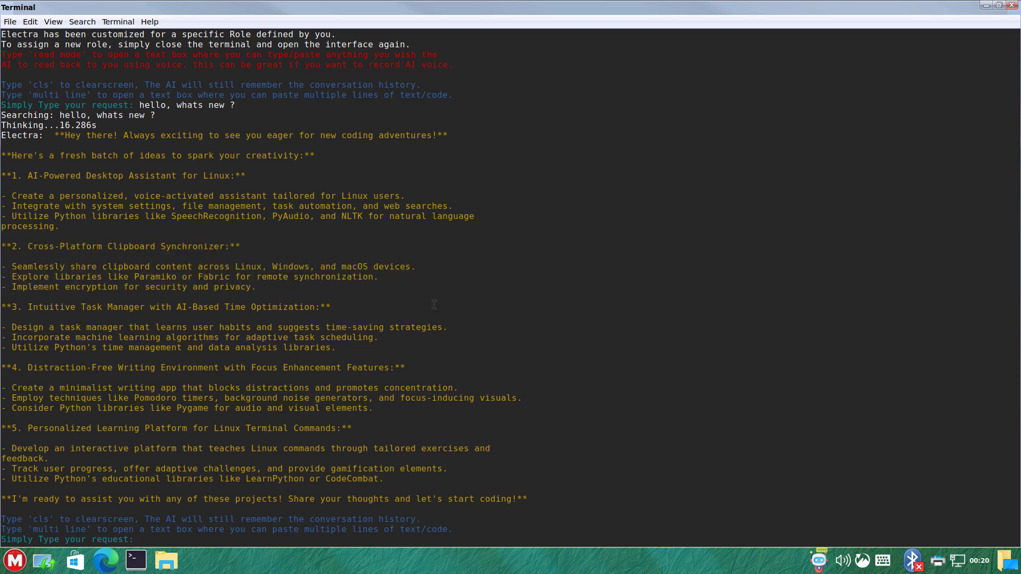
drag(23, 306, 336, 306)
click(72, 333)
drag(19, 328, 230, 349)
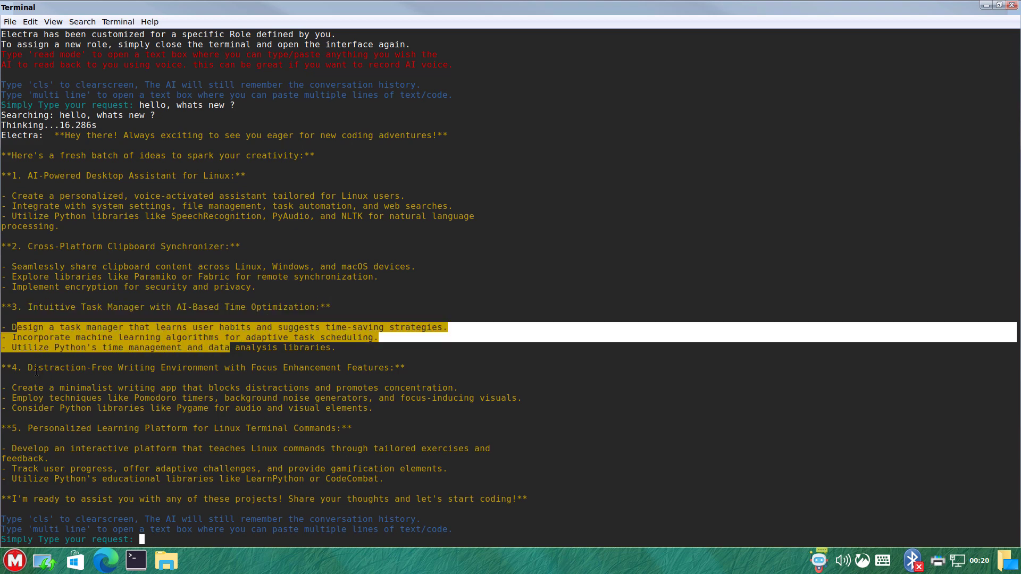
Step: Examine the Distraction-Free Writing Environment and Personalized Learning Platform ideas in the AI's reply
drag(32, 367, 406, 367)
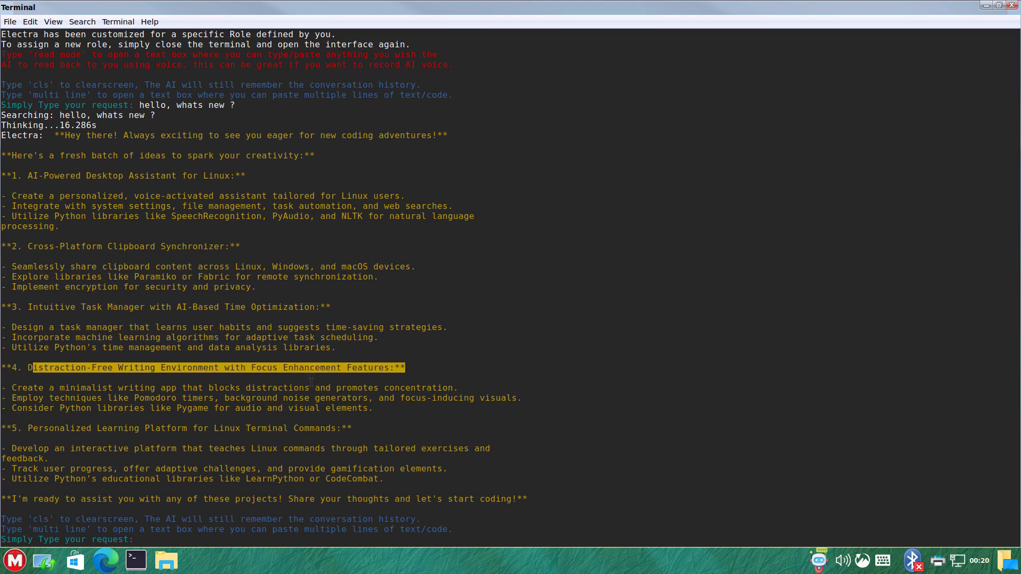
drag(23, 389, 296, 423)
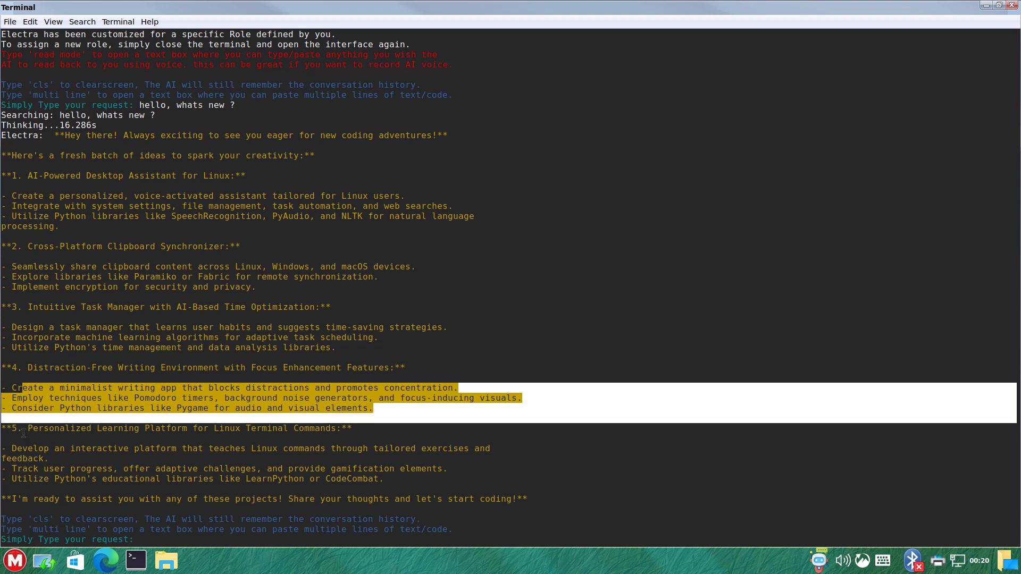
drag(21, 432, 353, 428)
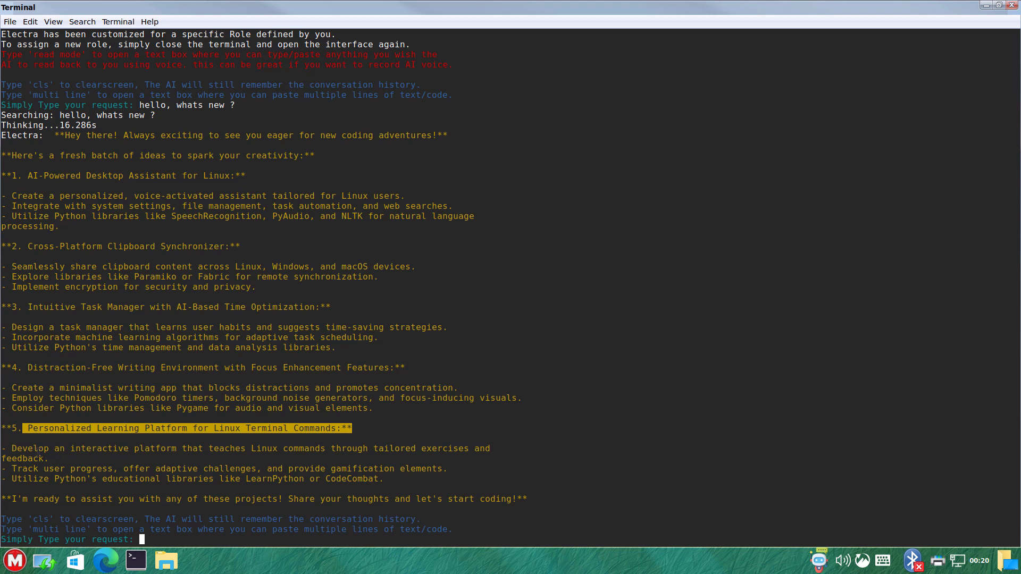
drag(34, 452, 6, 428)
click(445, 483)
click(389, 426)
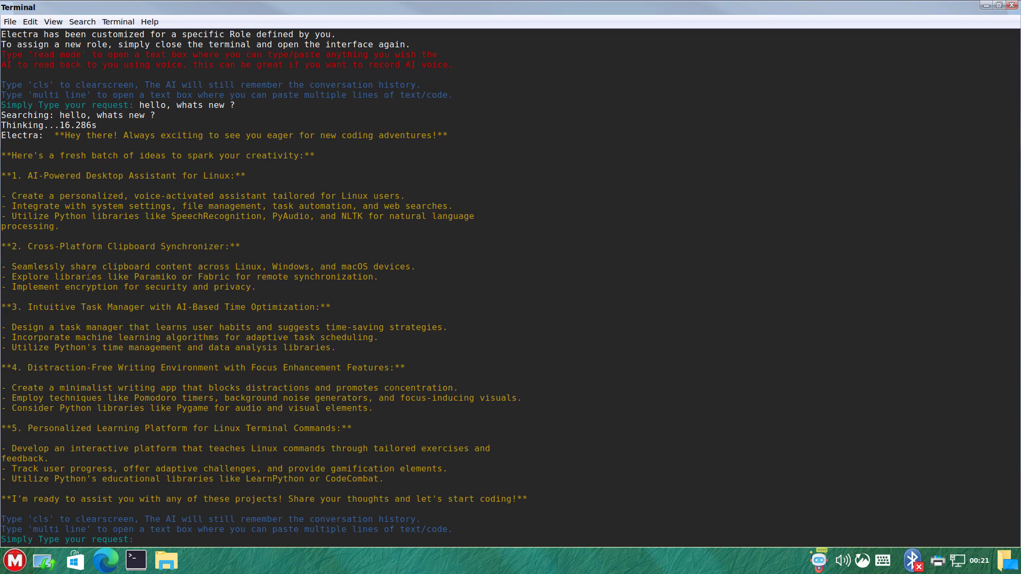
Step: Revisit the AI-Powered Desktop Assistant idea and look over the AI's entire reply as a whole
drag(66, 224, 4, 176)
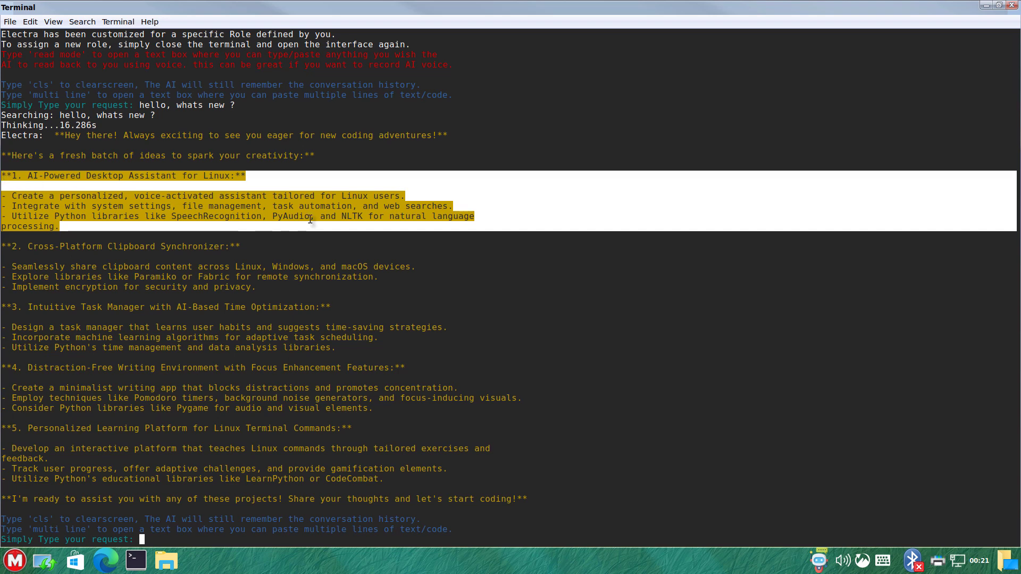
click(489, 237)
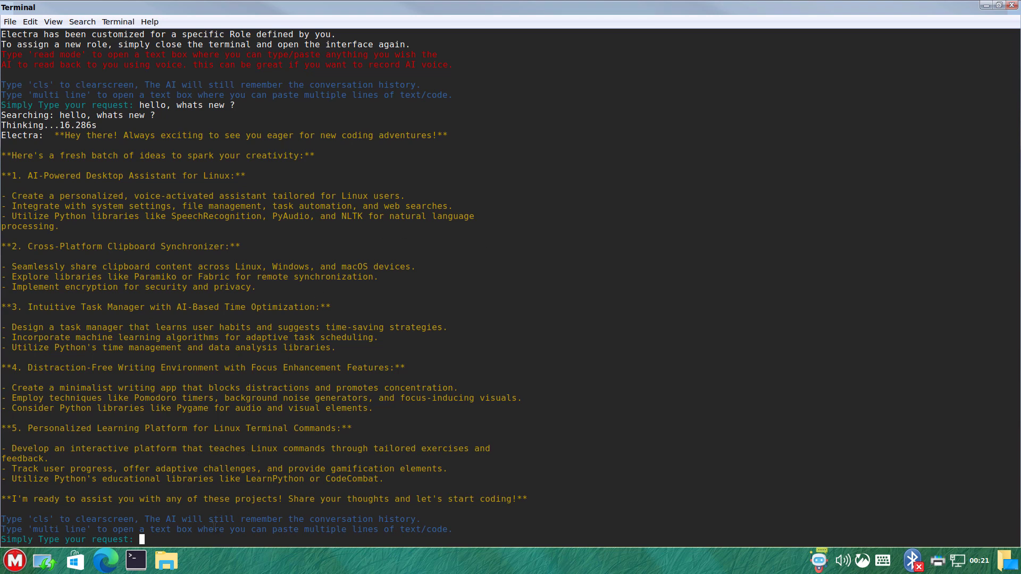
drag(556, 503, 3, 115)
click(243, 235)
drag(543, 500, 1, 114)
click(313, 263)
drag(532, 504, 2, 115)
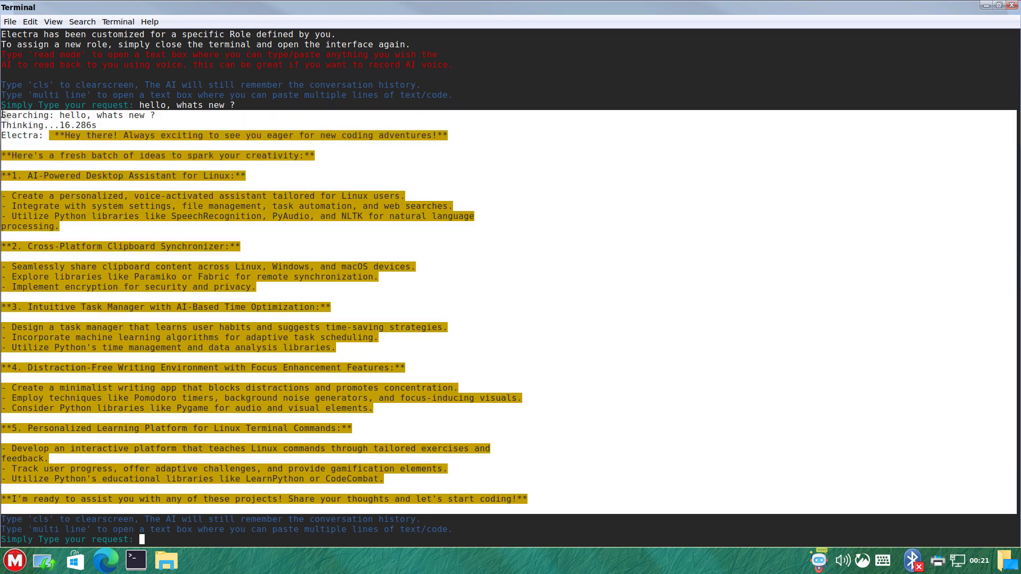
click(334, 249)
Step: Reread the Clipboard Synchronizer idea and the individual suggestions for the task manager with AI-based time optimization
drag(271, 291, 19, 247)
click(140, 260)
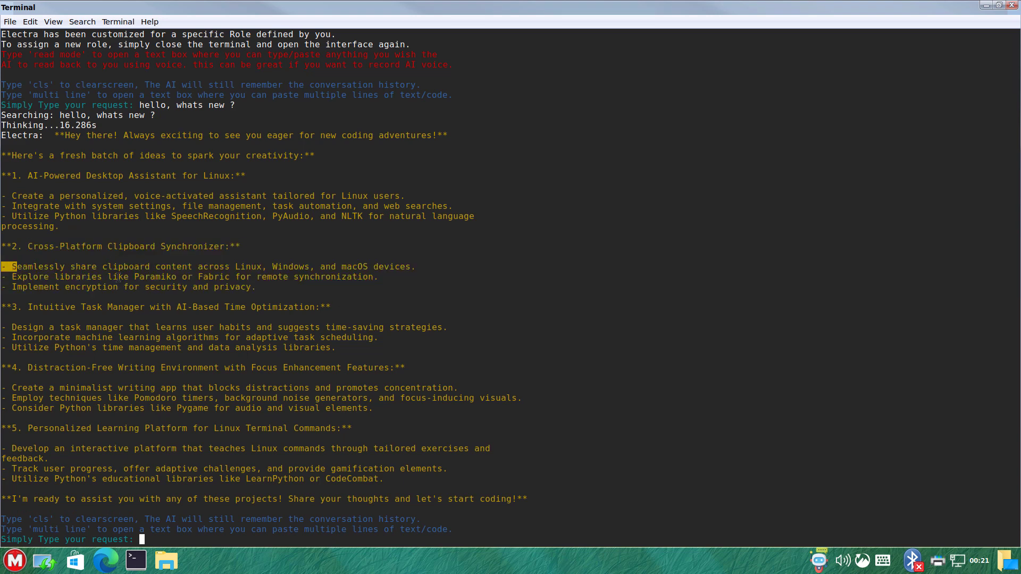
drag(119, 276, 372, 290)
drag(6, 307, 92, 308)
drag(48, 332, 138, 341)
click(80, 326)
drag(38, 334, 271, 372)
click(124, 328)
drag(466, 328, 38, 326)
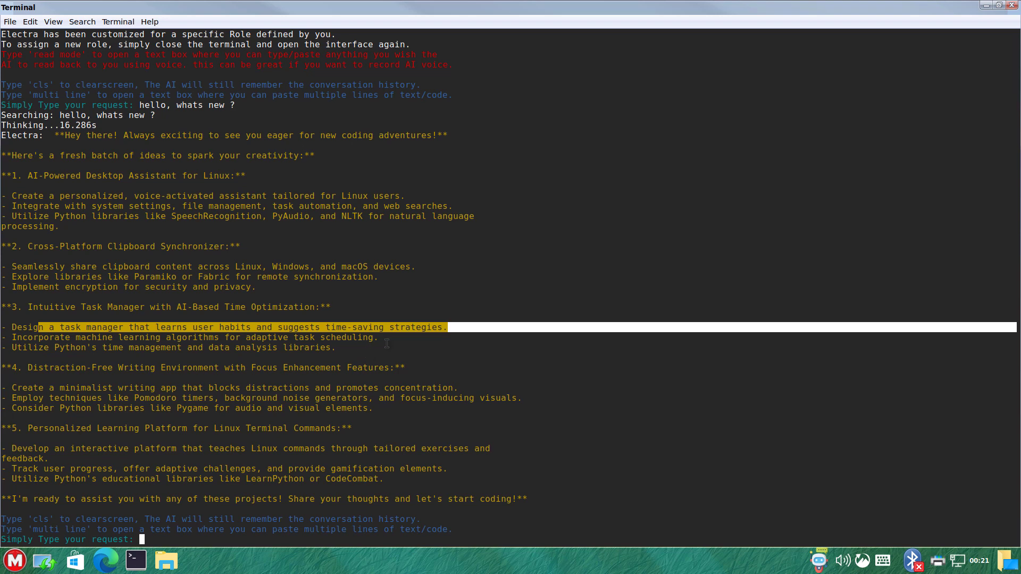
drag(387, 343, 28, 337)
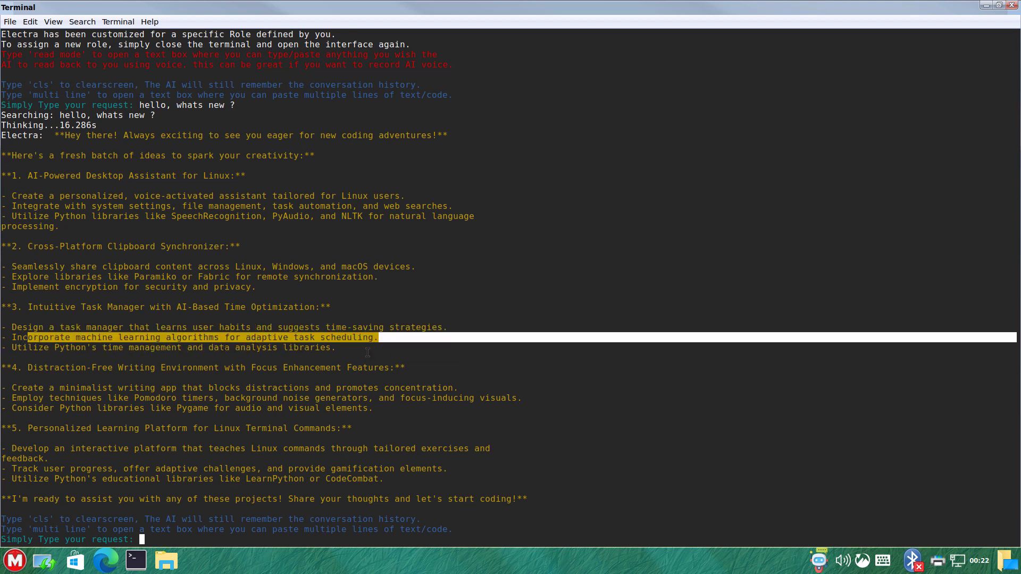
drag(349, 351, 6, 350)
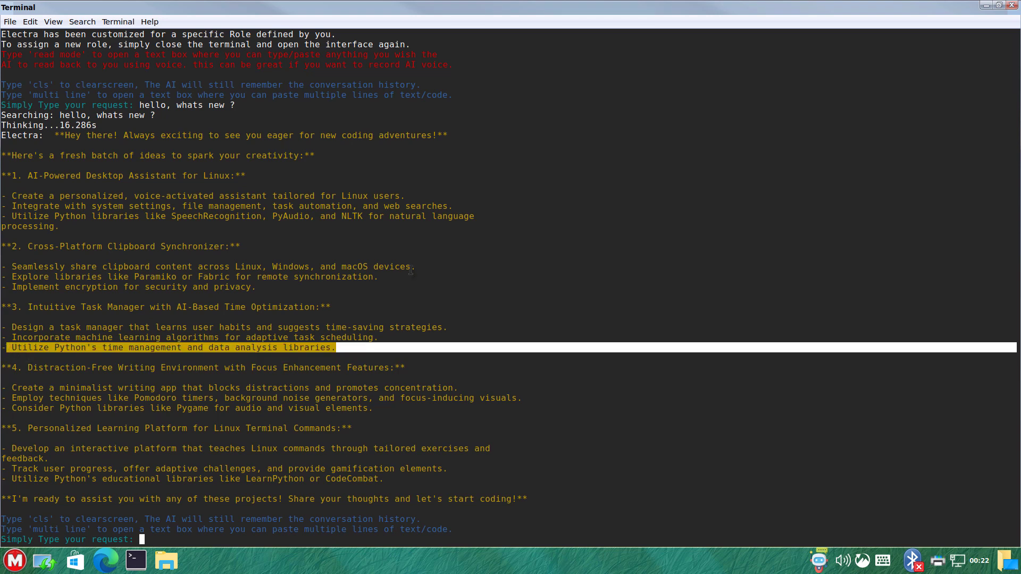
click(505, 254)
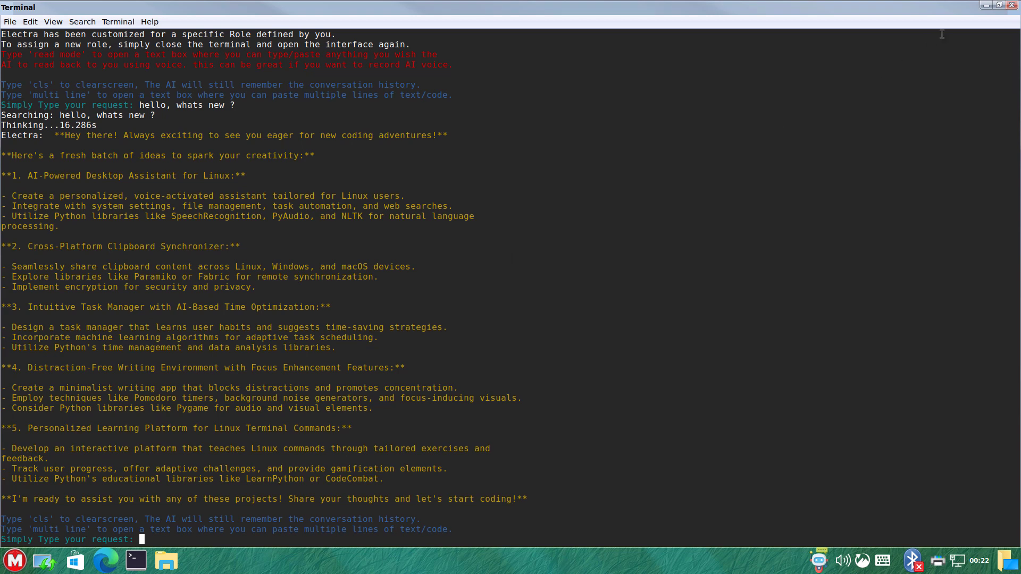
Step: Close the coder session, view the role prompt of a fresh Custom Mode session in a maximized terminal and close it
click(1012, 6)
double_click(57, 109)
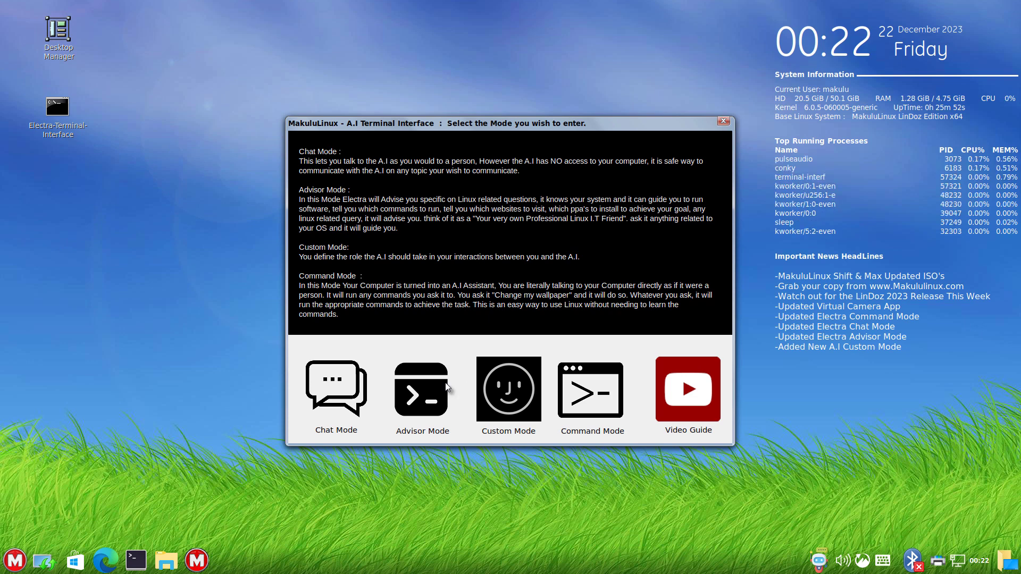
click(609, 414)
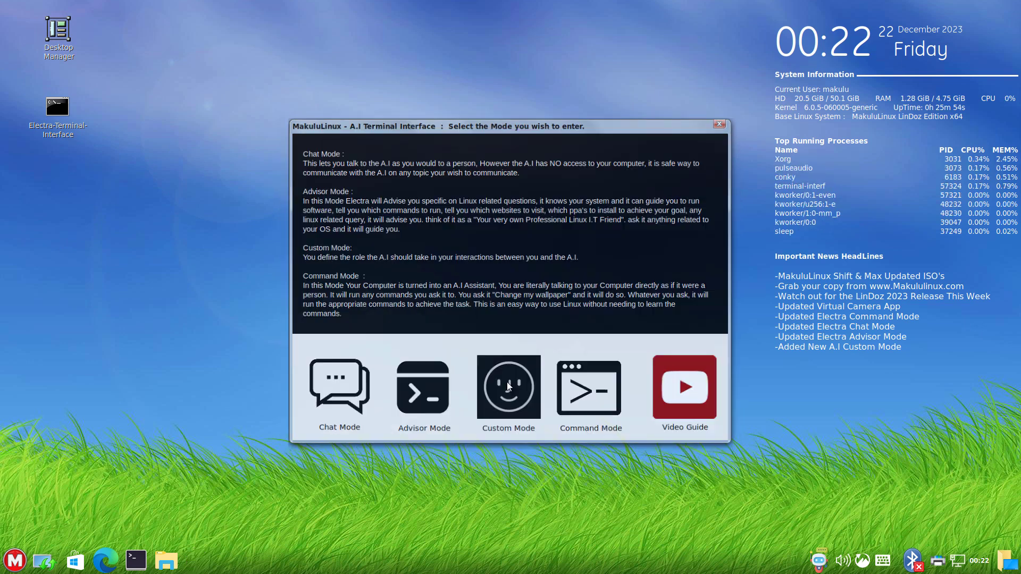
click(702, 142)
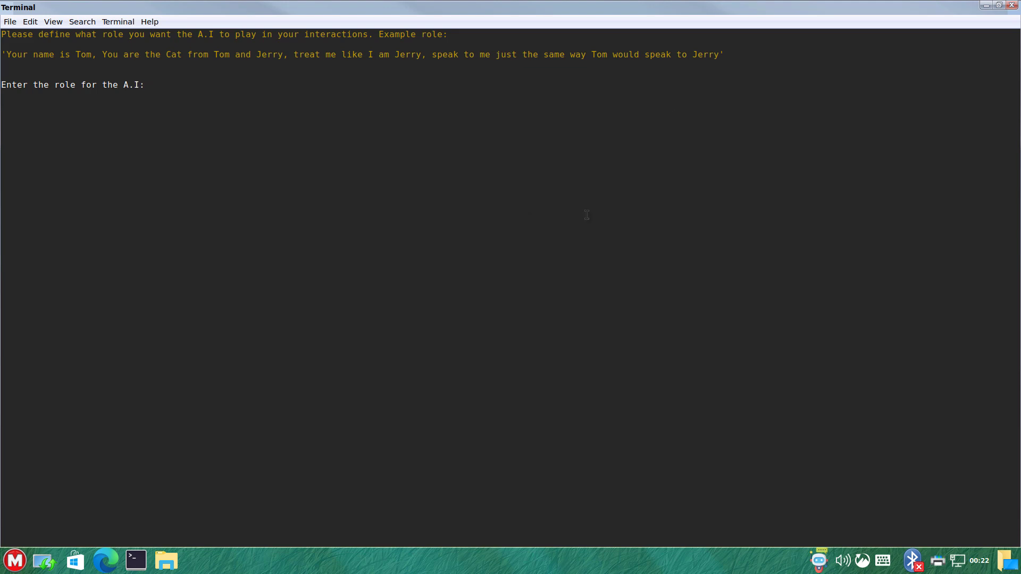
click(1010, 7)
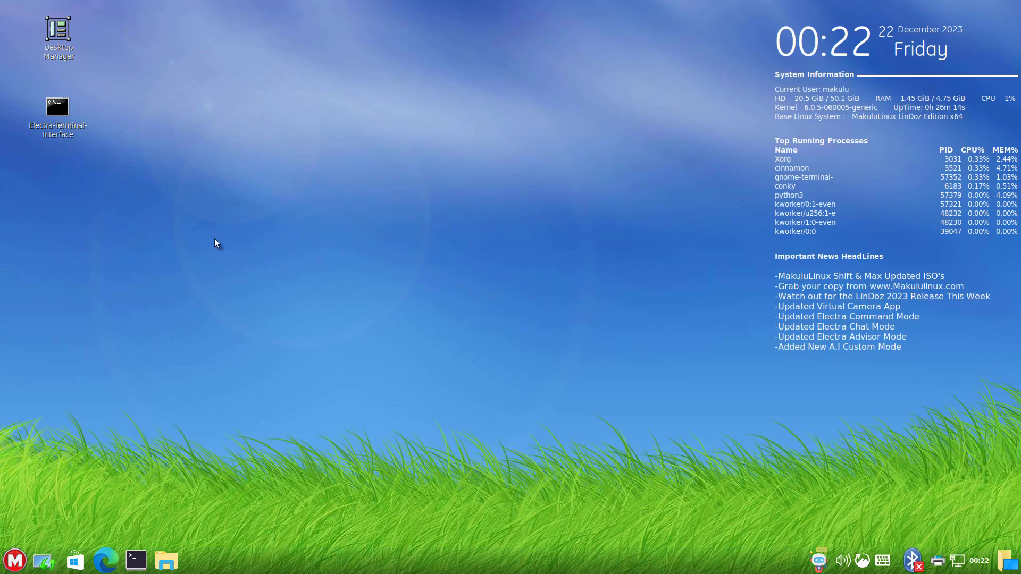
Step: Reopen the Electra Terminal Interface from the desktop, start Custom Mode again to view its example role, and close the maximized terminal
click(59, 133)
double_click(59, 132)
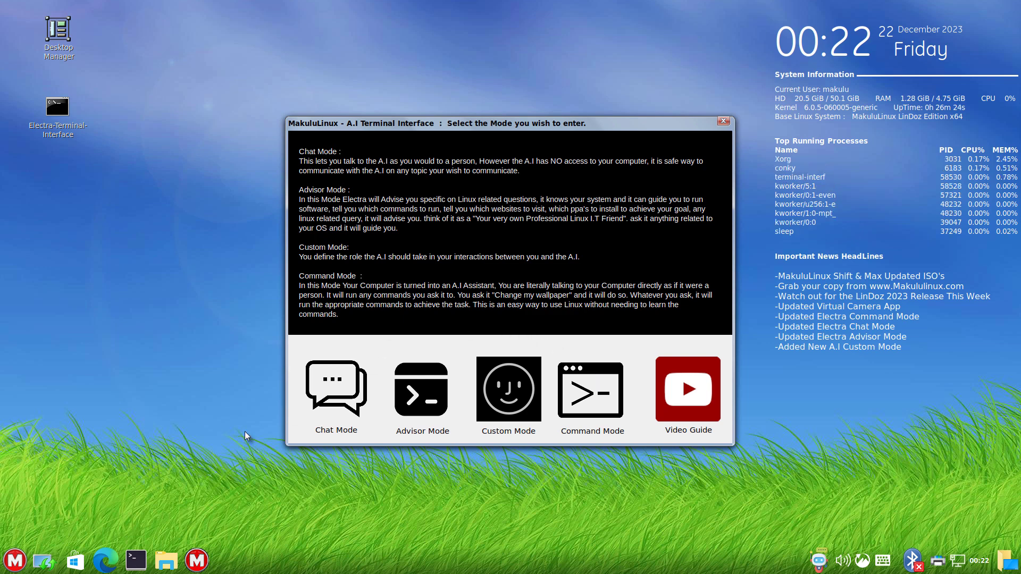
mouse_move(228, 93)
mouse_down()
mouse_move(358, 146)
mouse_move(818, 494)
mouse_move(860, 503)
mouse_move(796, 473)
mouse_move(238, 89)
mouse_up()
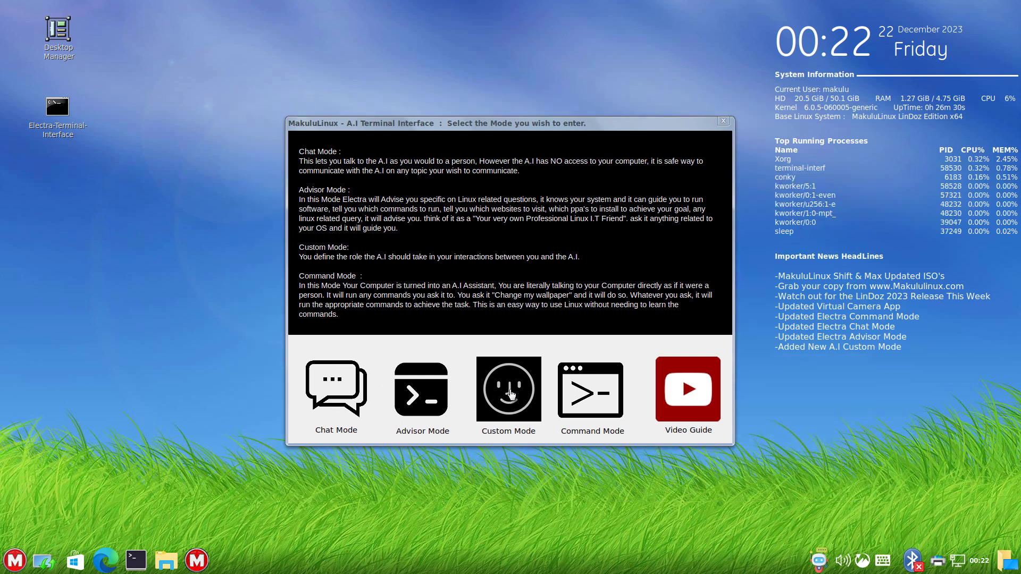
click(494, 385)
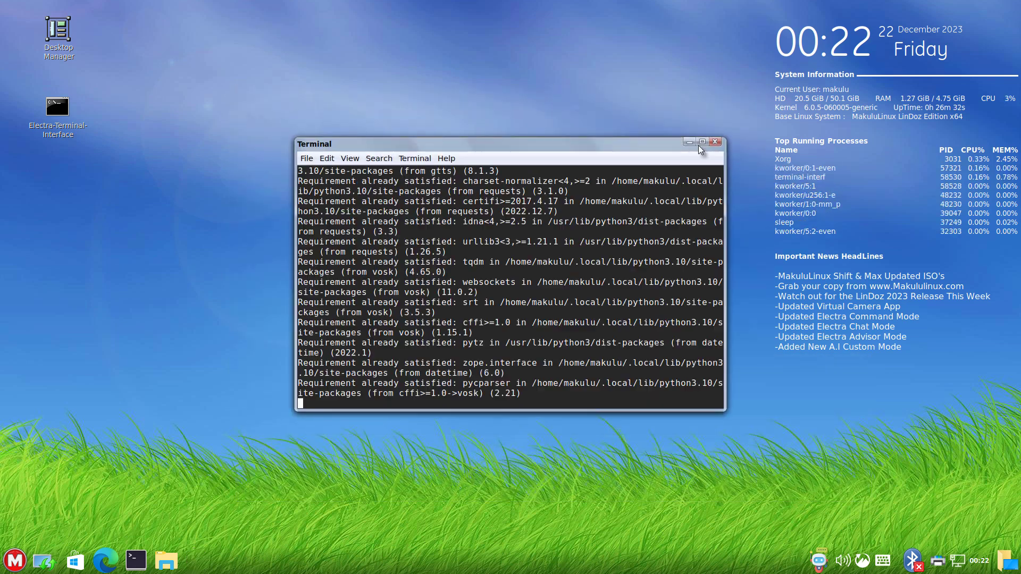
double_click(669, 148)
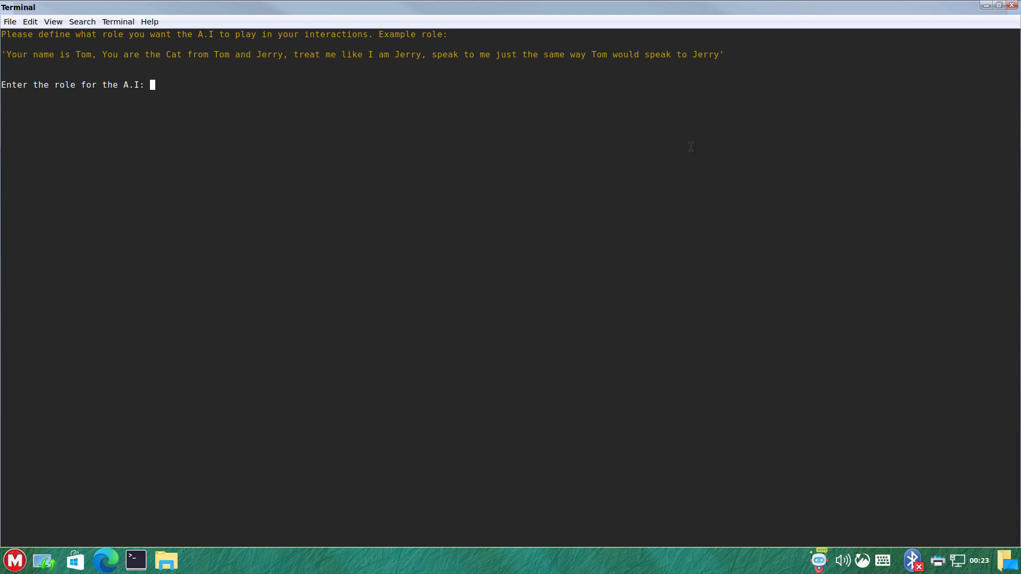
click(1012, 10)
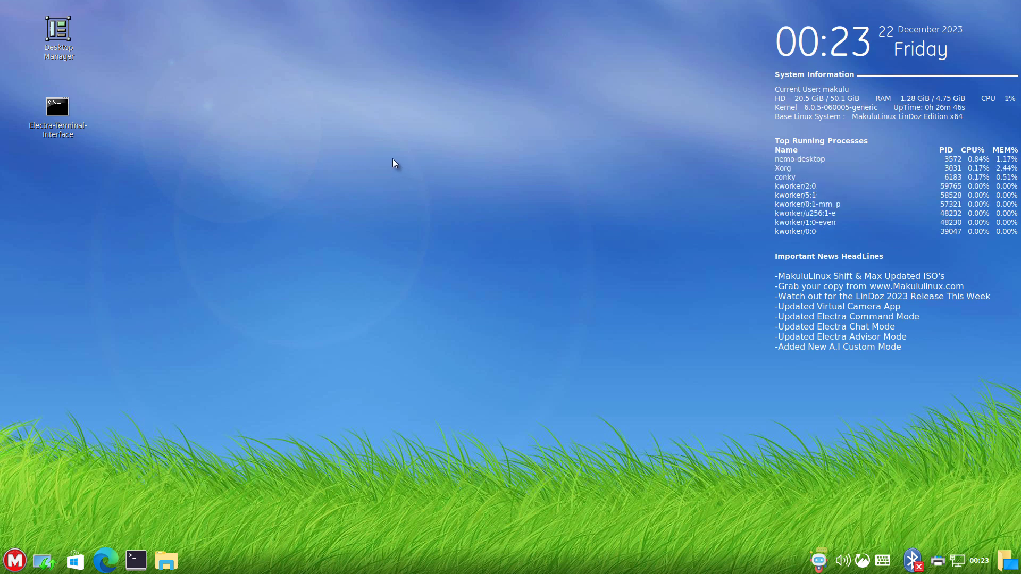
Step: View the mode descriptions in the Electra Terminal Interface mode selection and close its window
drag(266, 96, 646, 408)
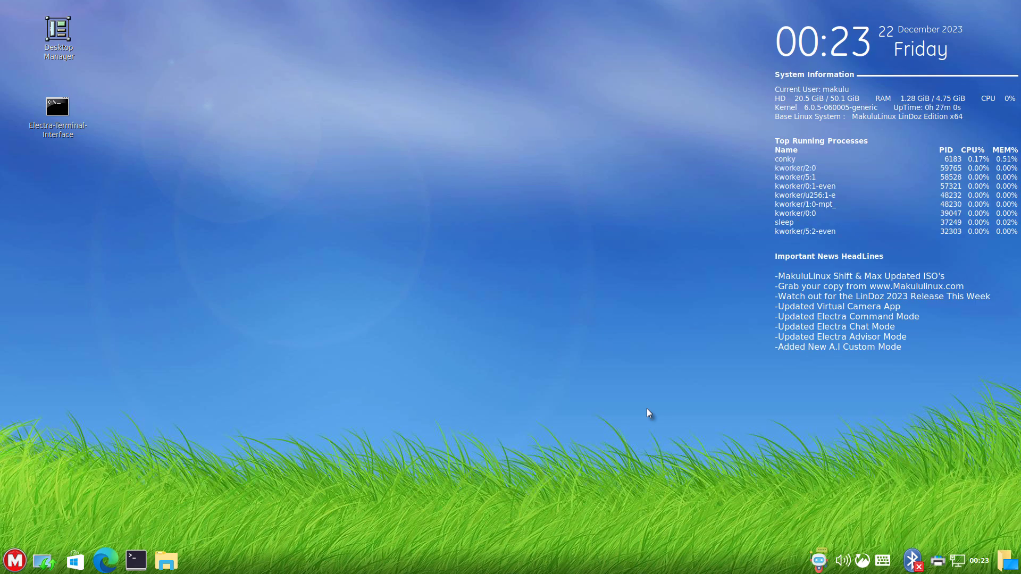
double_click(55, 132)
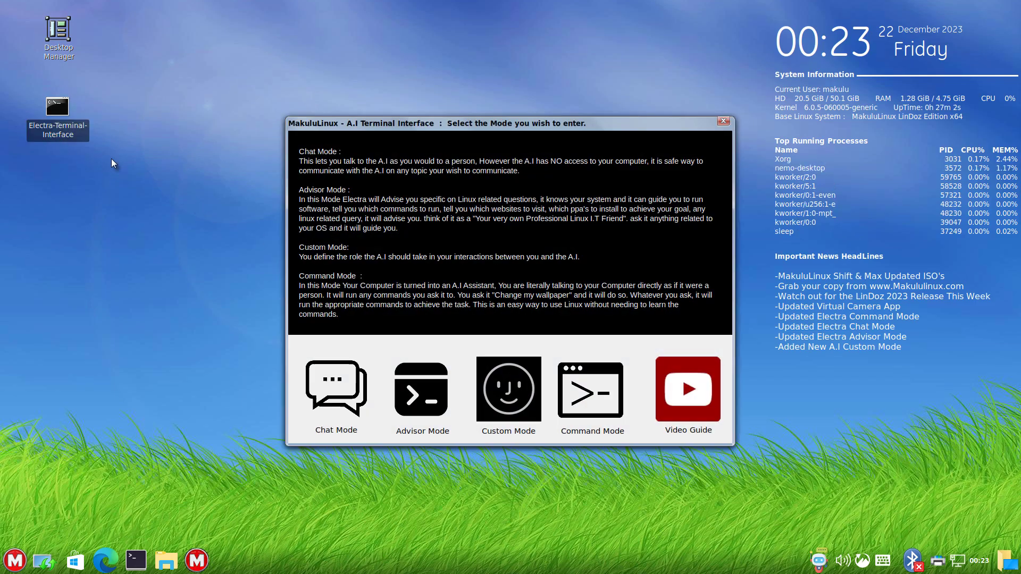
drag(512, 165, 534, 114)
drag(476, 265, 400, 287)
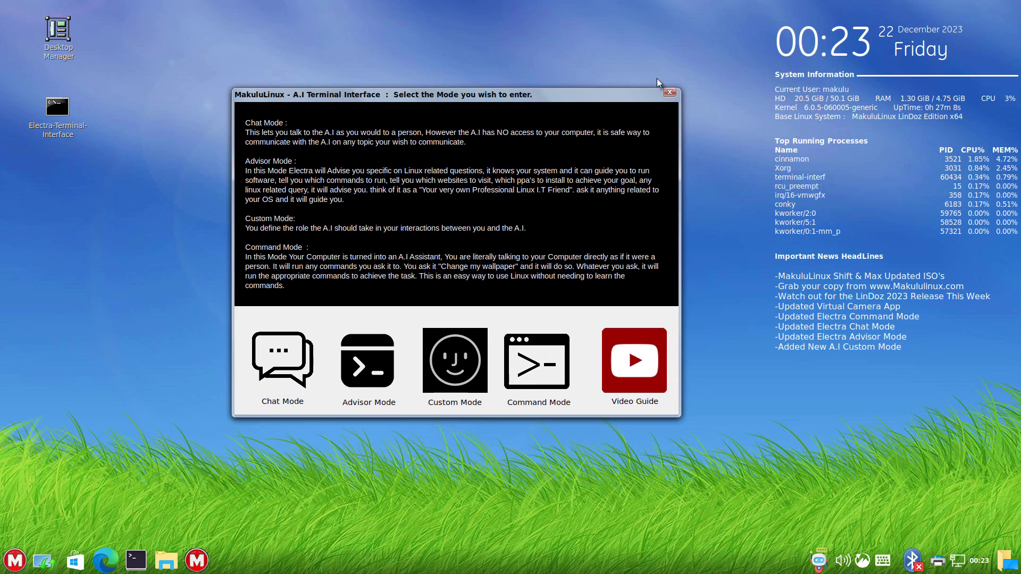
click(473, 367)
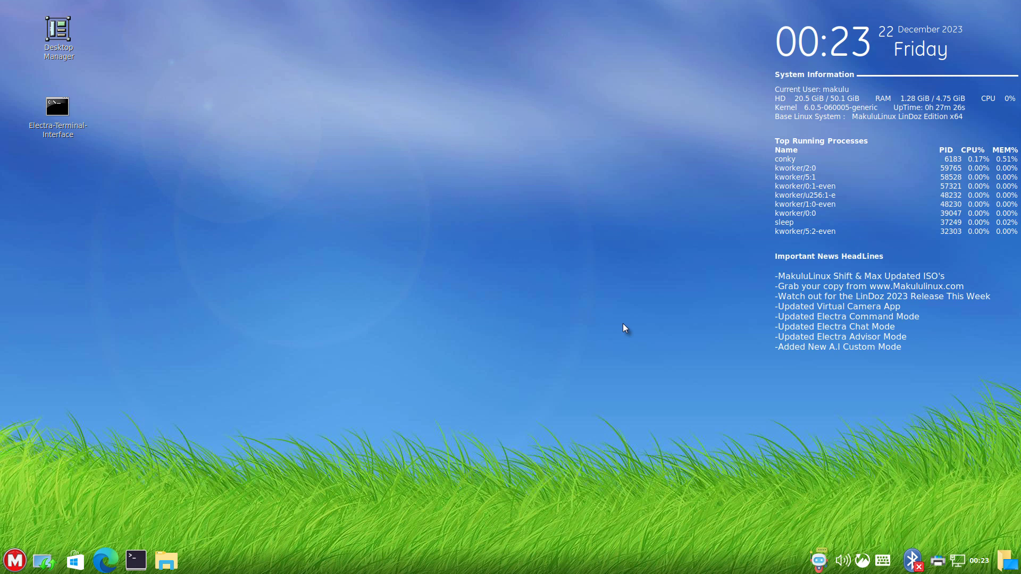
double_click(68, 129)
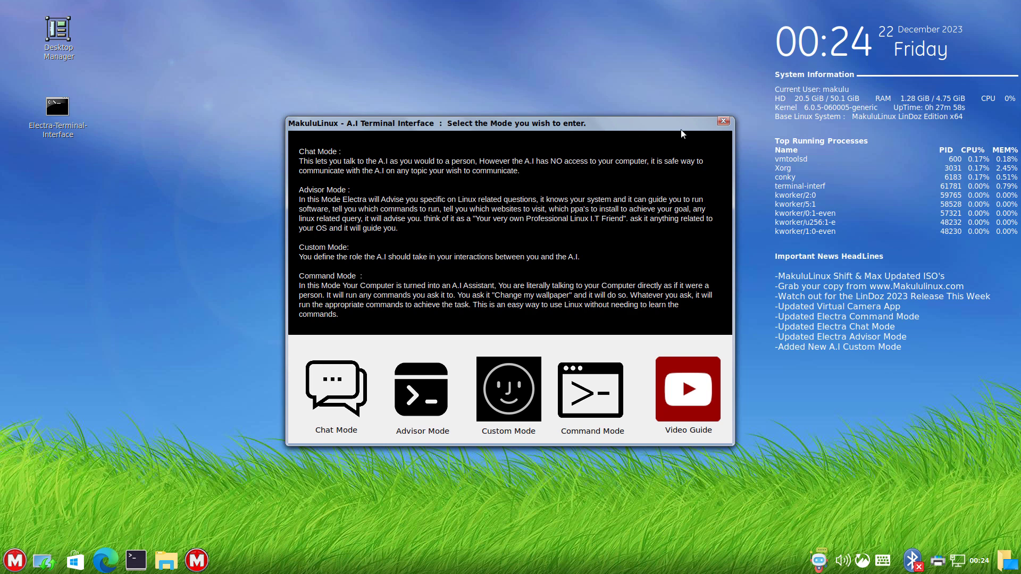
click(724, 122)
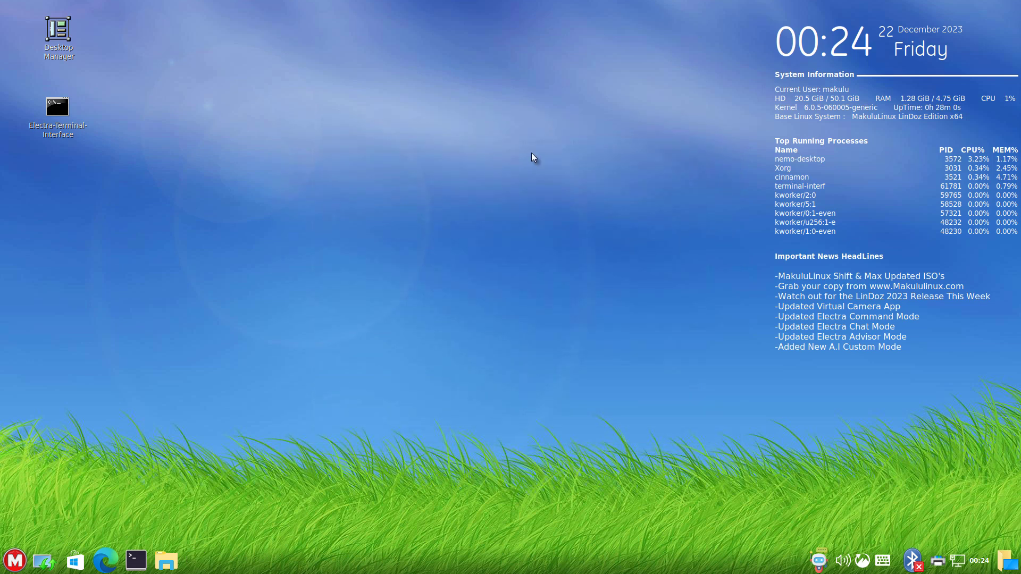